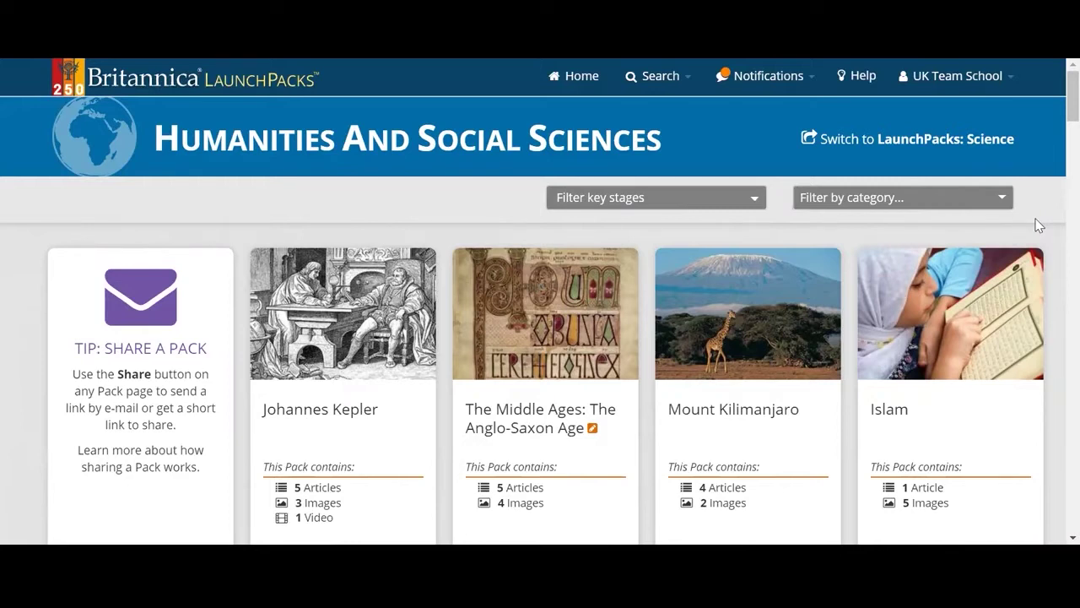
# Switch to LaunchPacks: Science and browse packs like Meteors and Meteorites and Piranhas
pyautogui.click(993, 145)
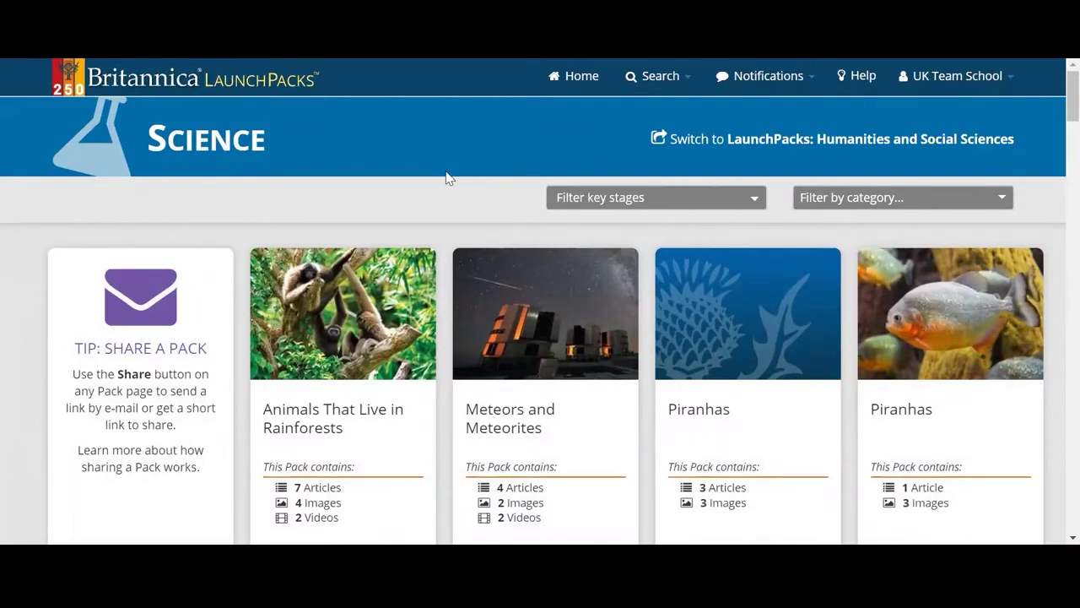
pyautogui.scroll(-2, 447, 177)
pyautogui.scroll(-4, 447, 177)
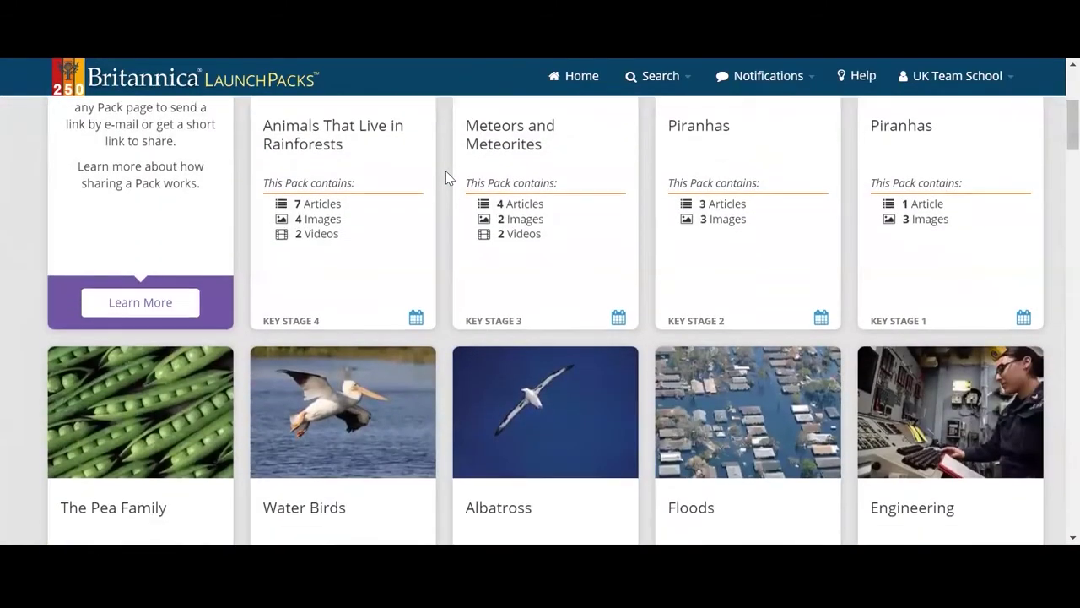
pyautogui.scroll(-4, 447, 177)
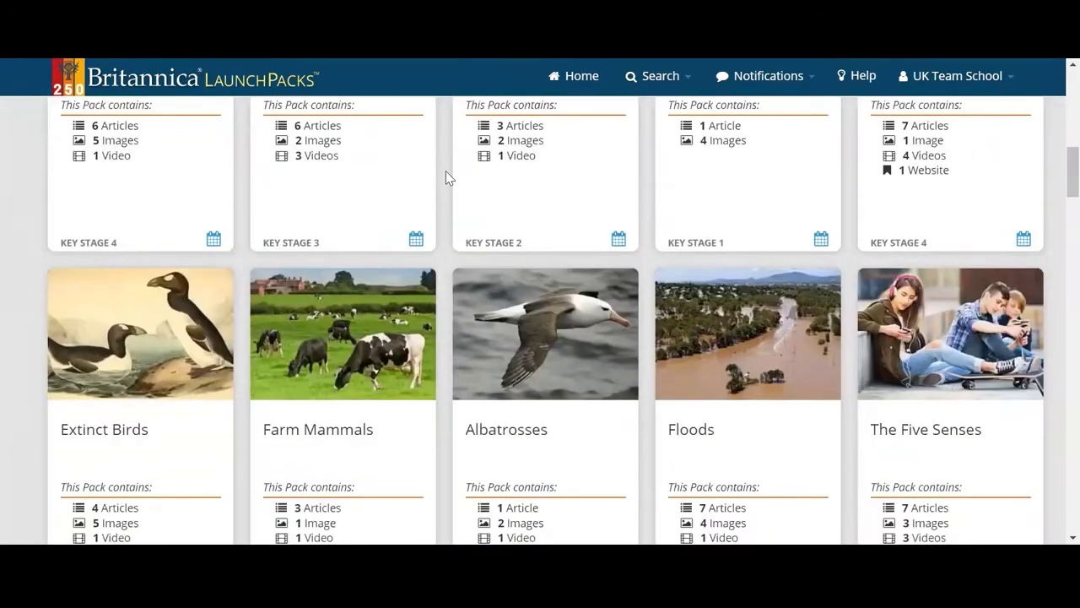
pyautogui.scroll(3, 447, 178)
pyautogui.scroll(6, 445, 171)
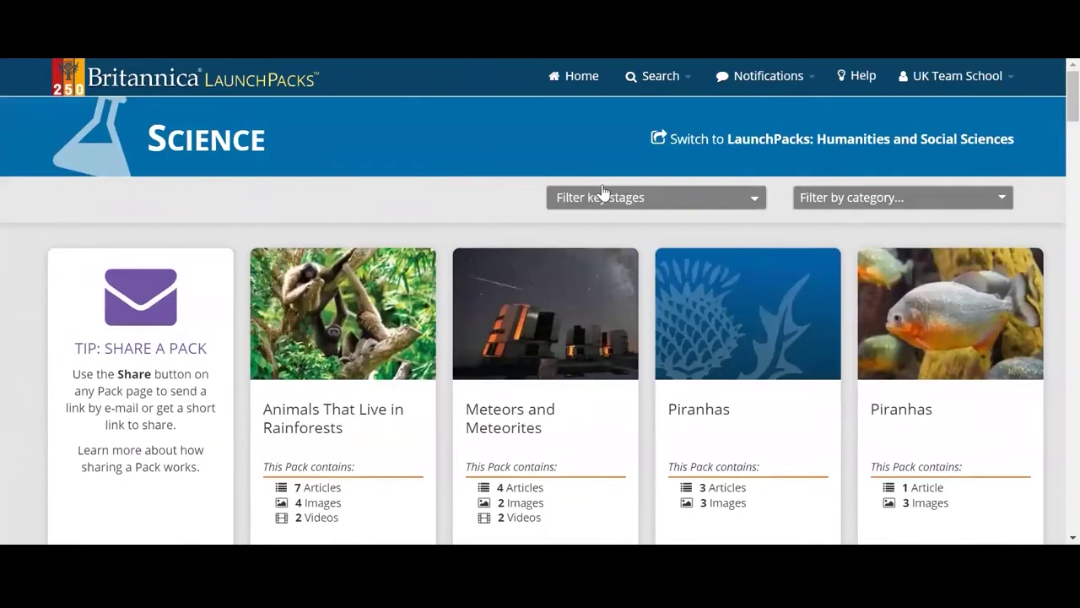
# Search packs for 'weather' and open the Key Stage 2 Weather pack's resources
pyautogui.click(678, 75)
pyautogui.write('weather')
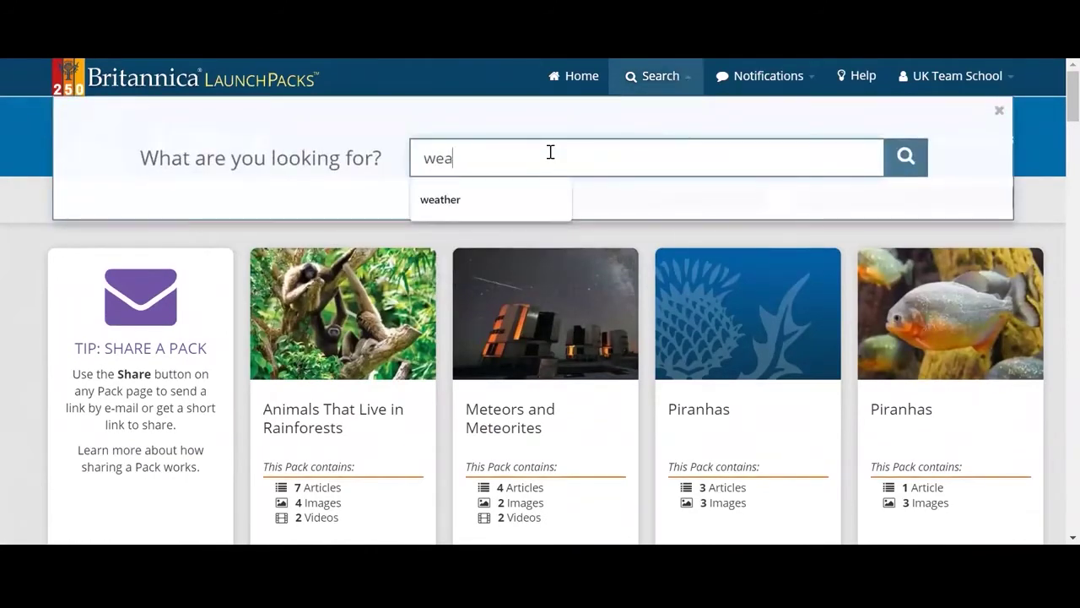
pyautogui.press('Return')
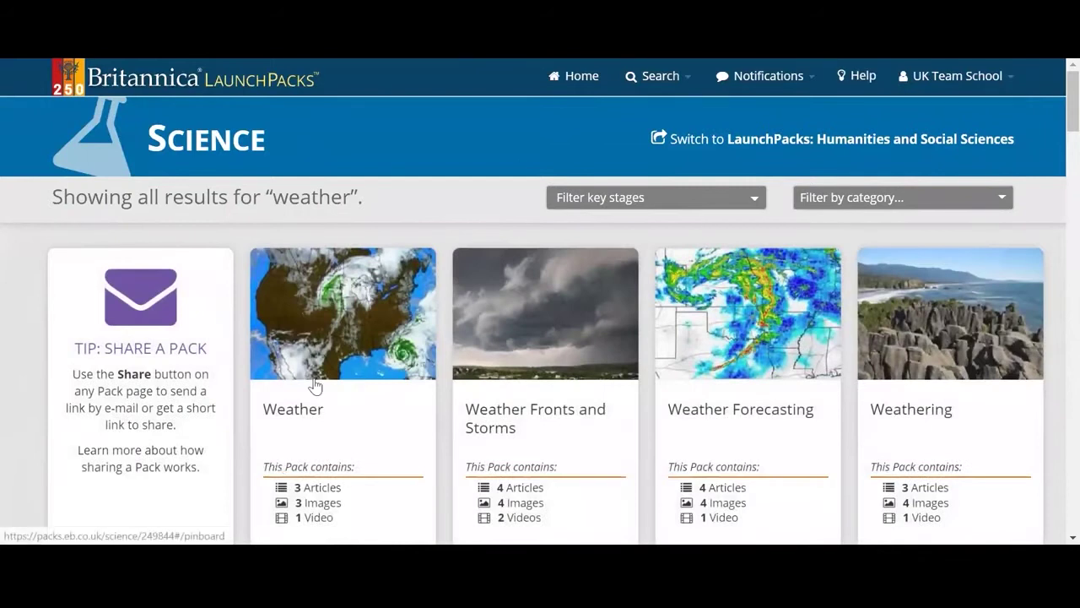
pyautogui.click(315, 386)
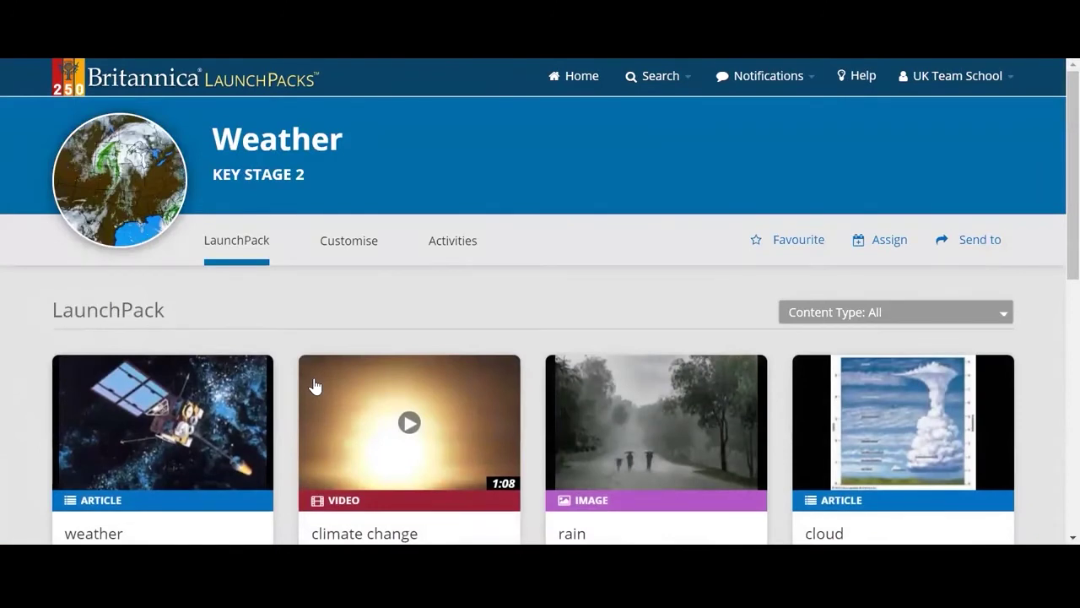
pyautogui.scroll(-2, 315, 386)
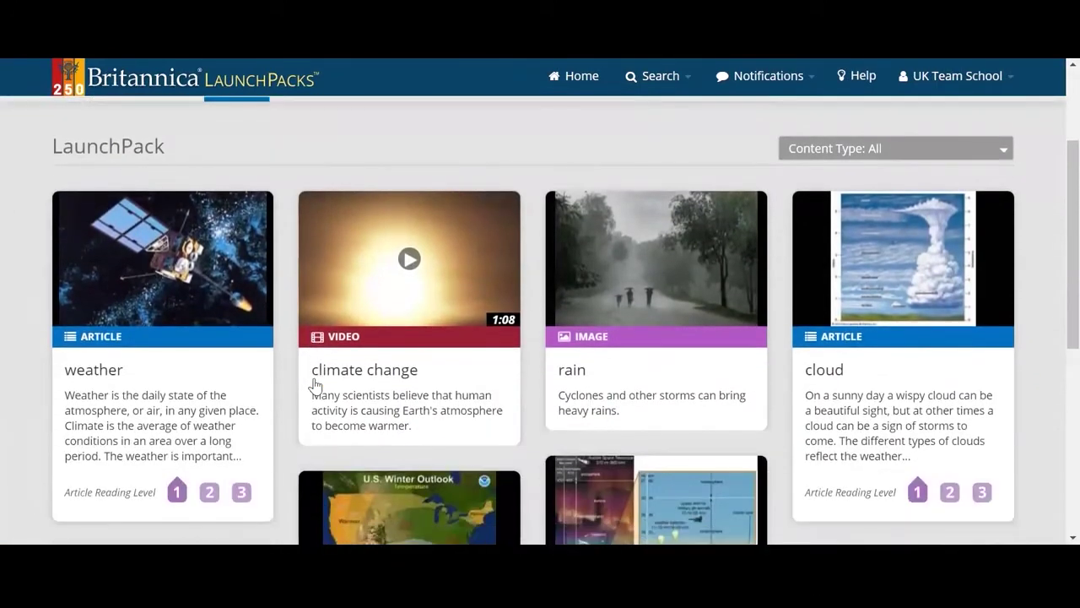
pyautogui.scroll(-1, 314, 385)
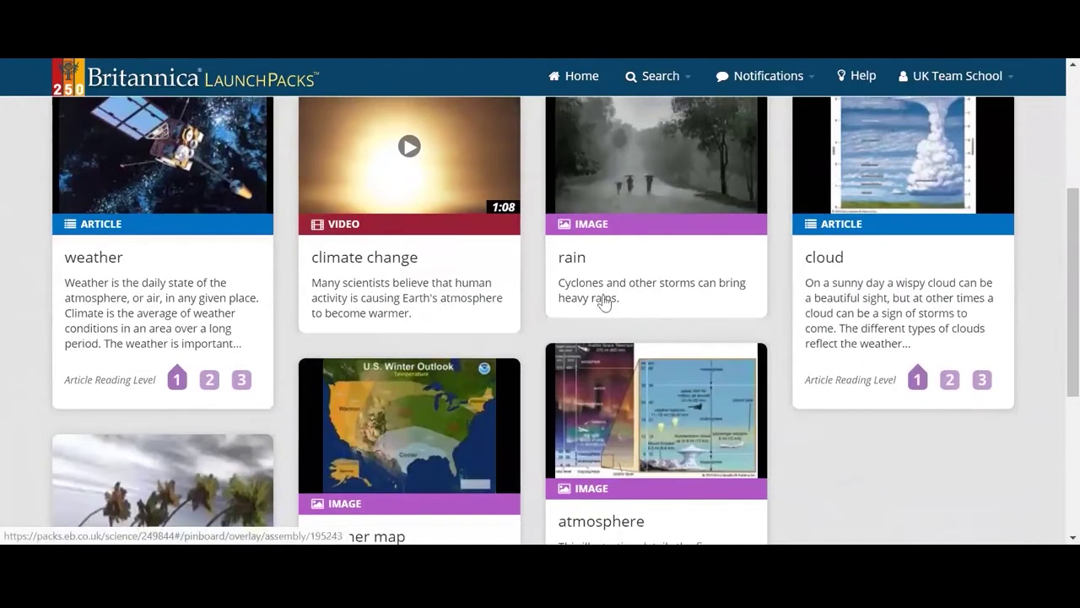
pyautogui.scroll(2, 602, 301)
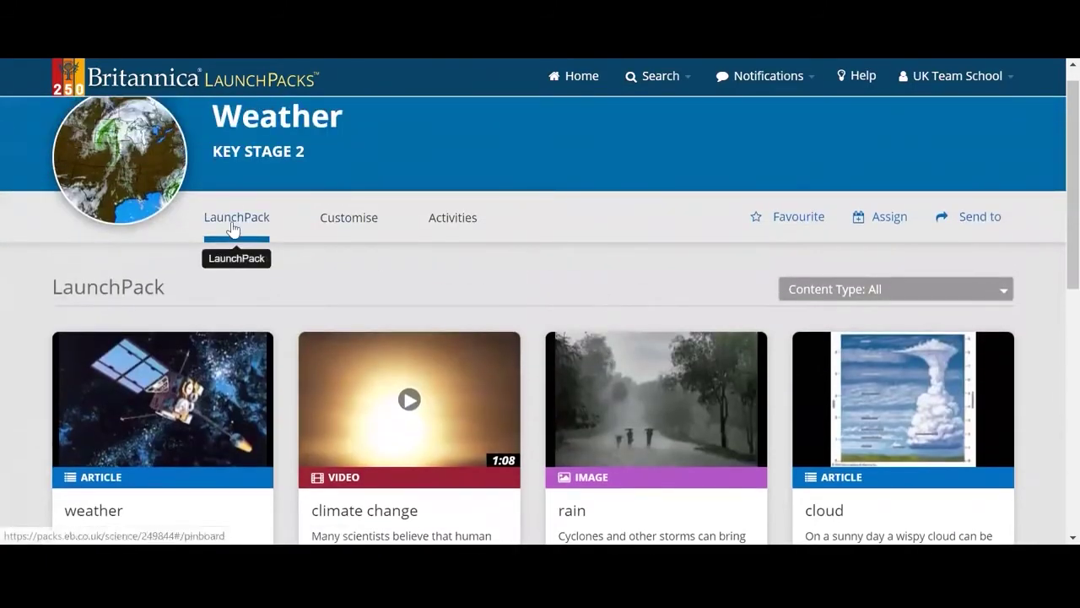
# On the Weather pack's Customise page, start a school note and add a note to the atmosphere card
pyautogui.click(348, 221)
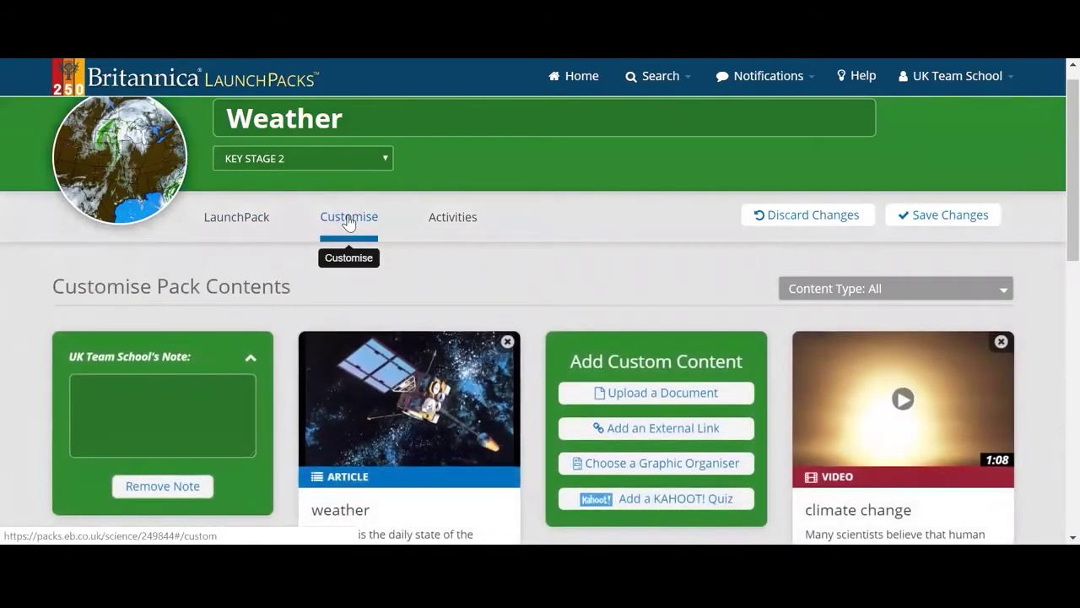
pyautogui.click(171, 384)
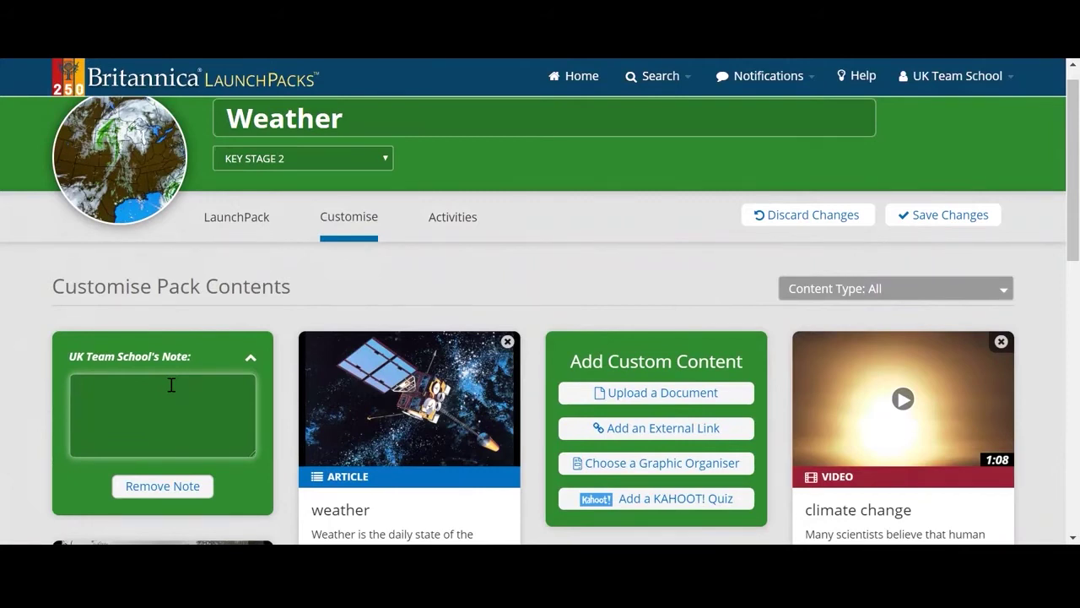
pyautogui.scroll(-3, 169, 385)
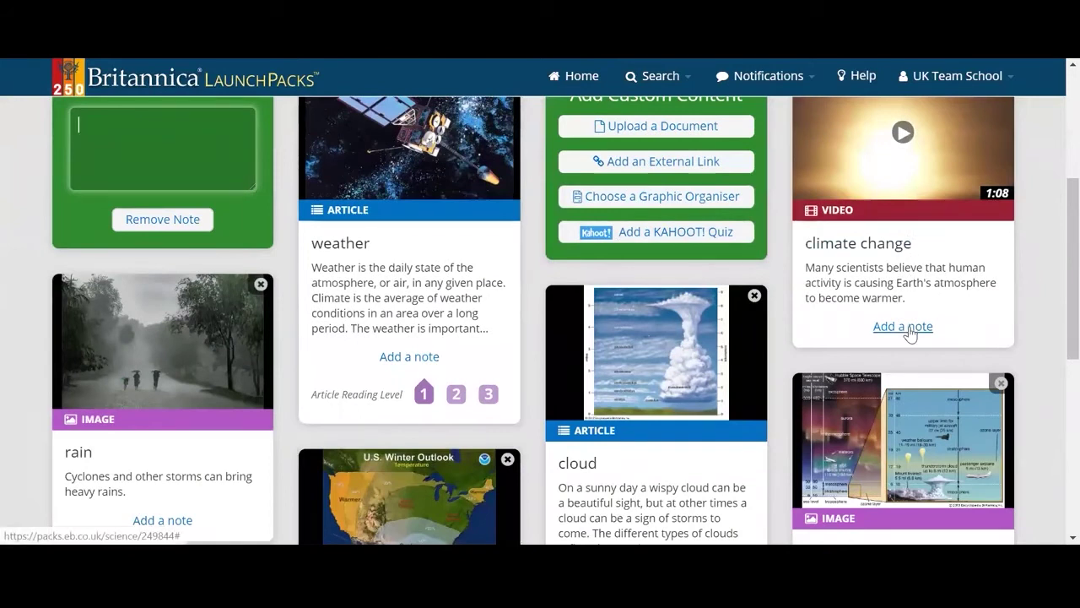
pyautogui.scroll(-3, 909, 330)
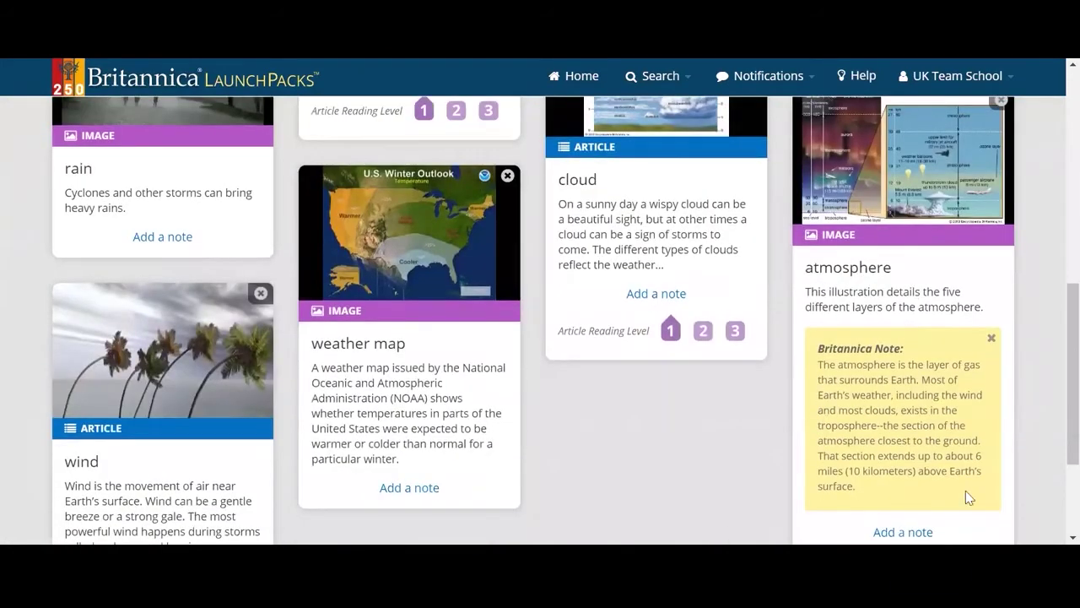
pyautogui.scroll(-1, 917, 380)
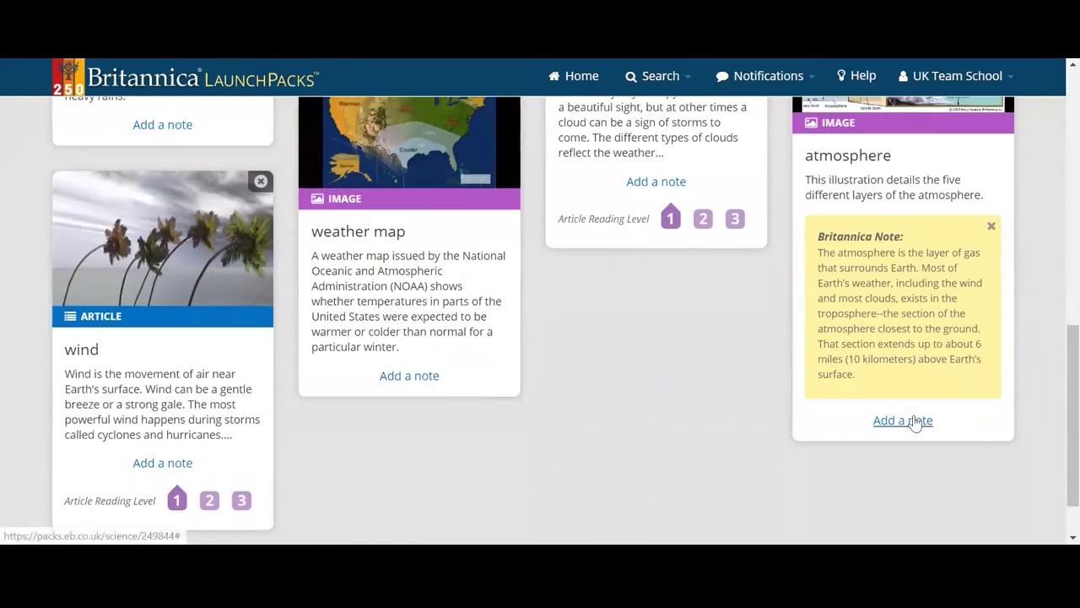
pyautogui.click(915, 421)
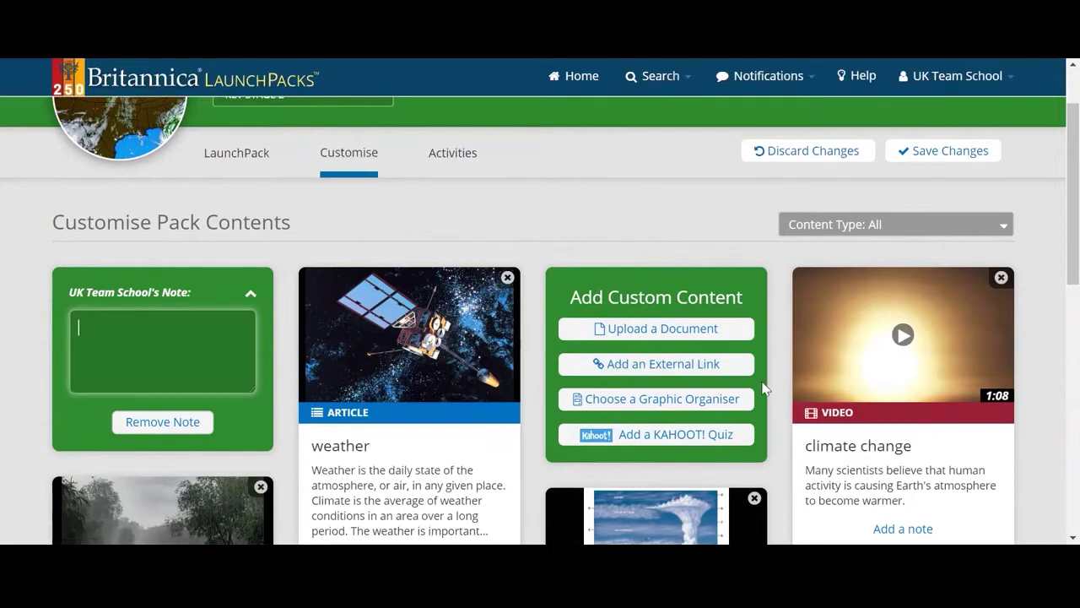
# Preview the 2 Circle Venn Diagram organiser without choosing it, then save the pack changes
pyautogui.click(709, 401)
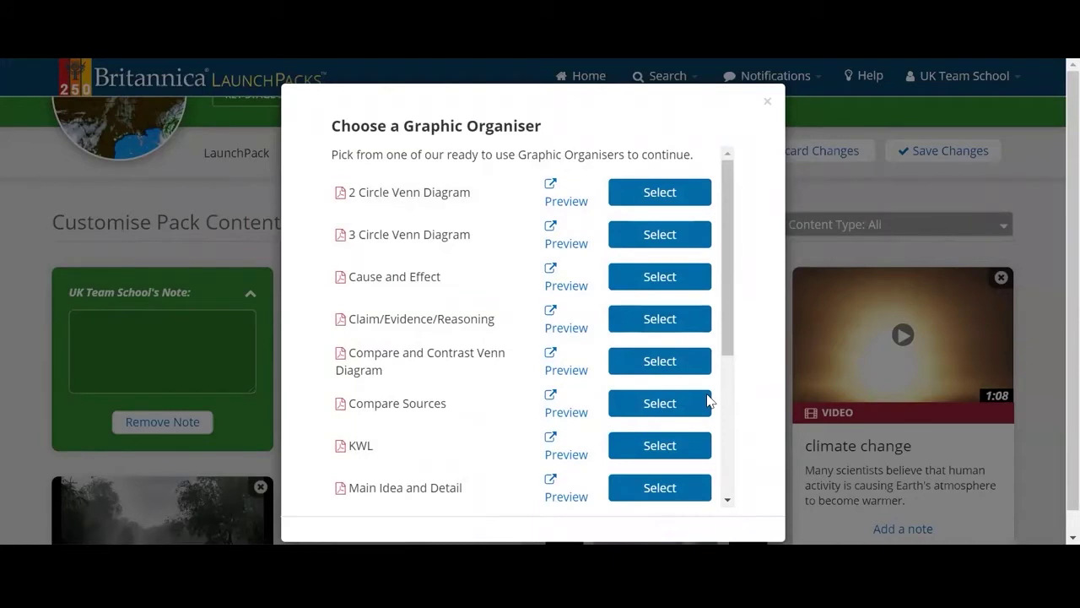
pyautogui.click(563, 204)
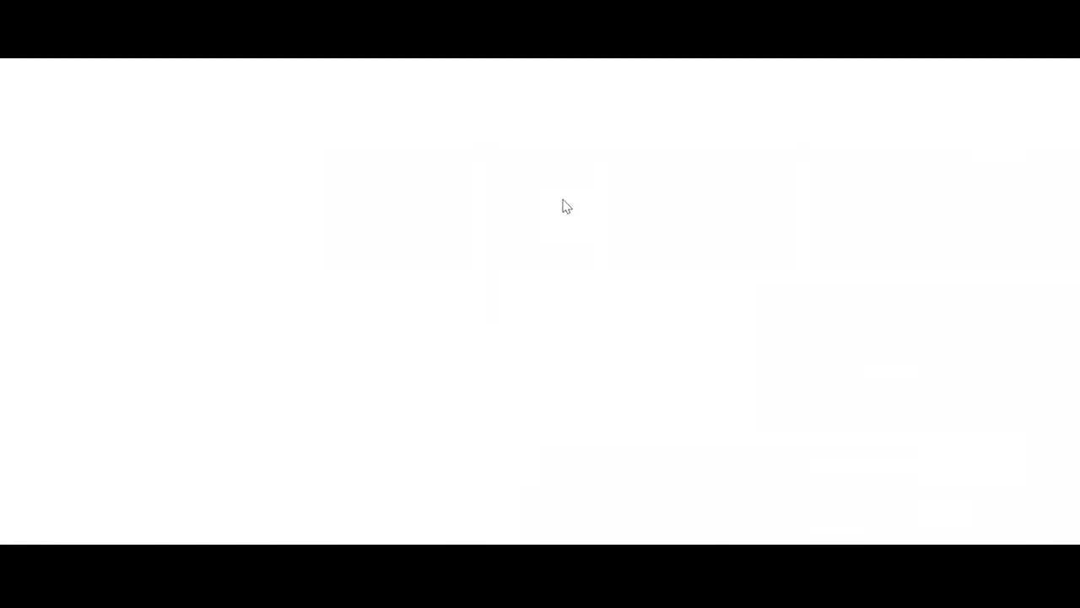
pyautogui.scroll(-5, 565, 207)
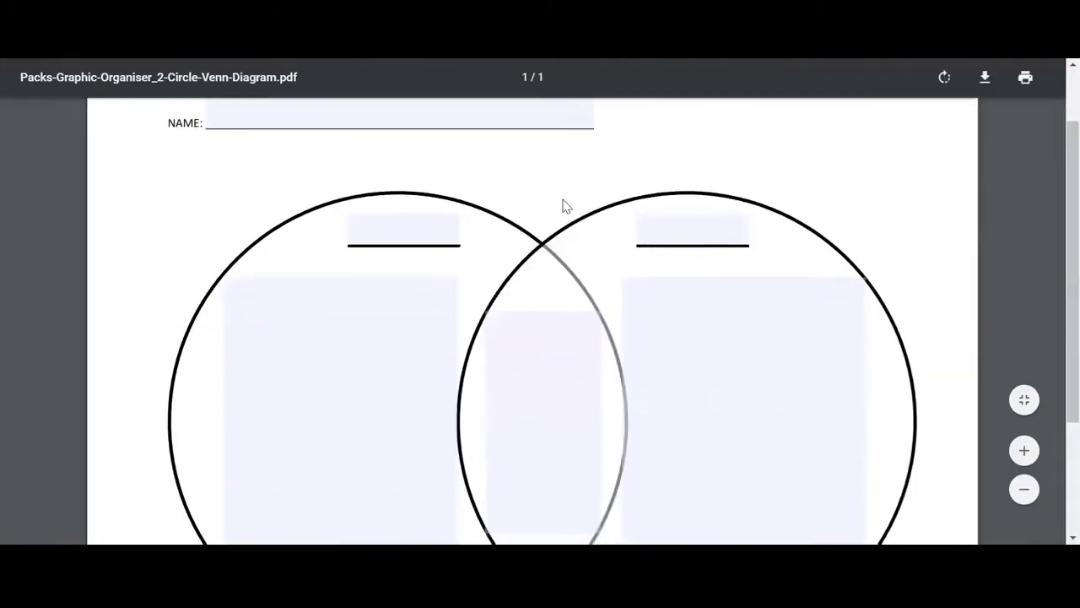
pyautogui.scroll(5, 565, 207)
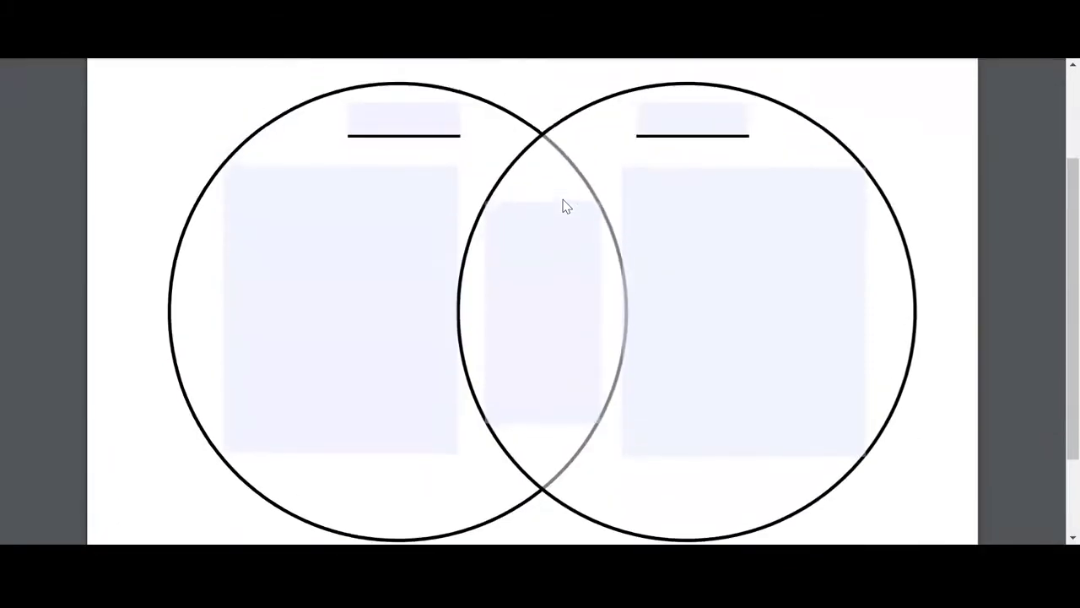
pyautogui.hotkey('ctrl', 'w')
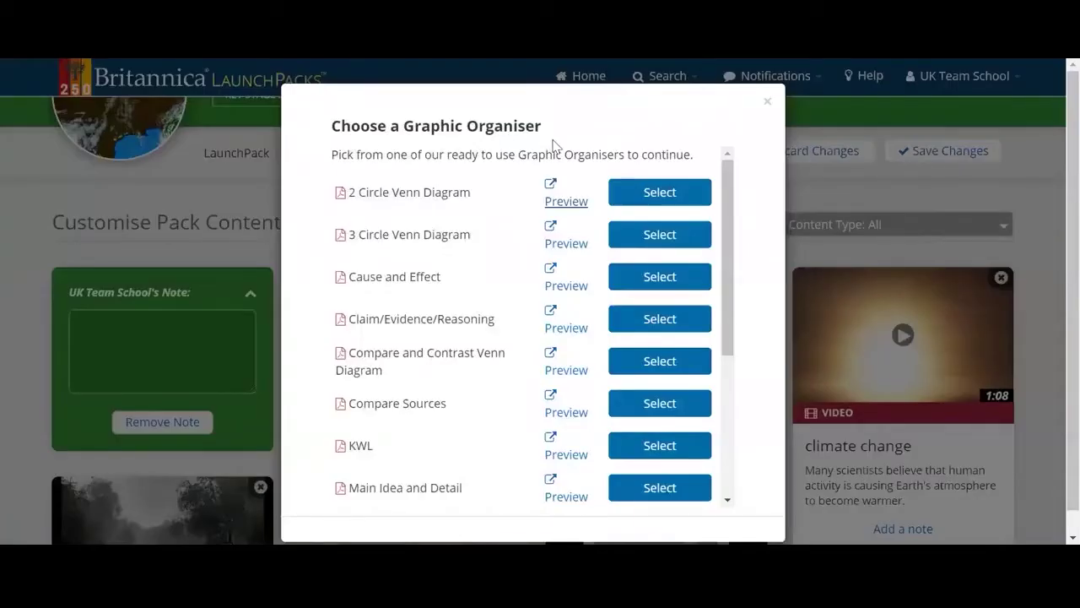
pyautogui.click(767, 104)
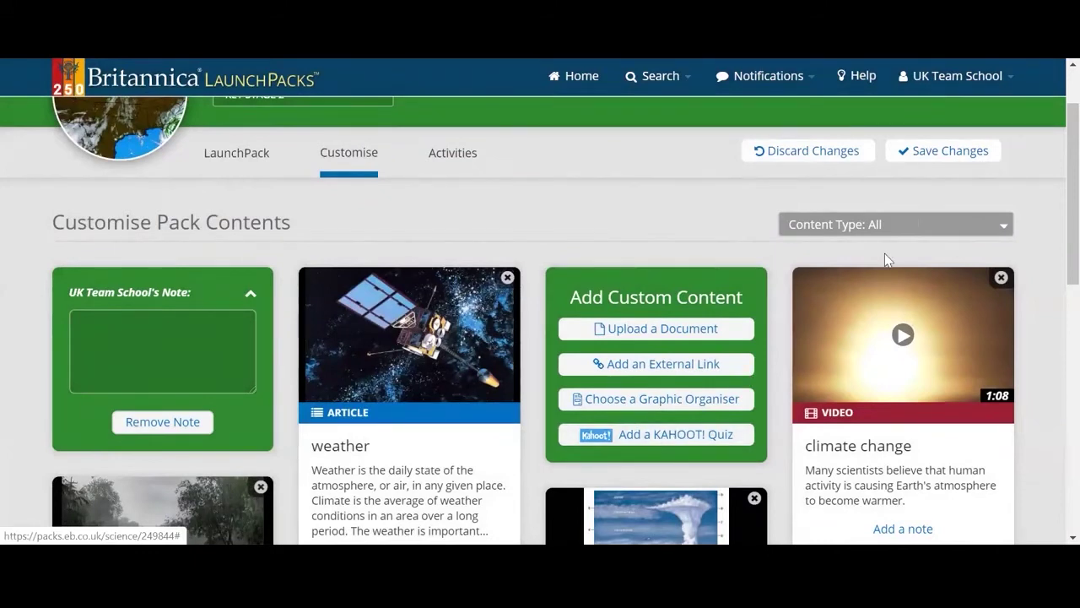
pyautogui.click(934, 153)
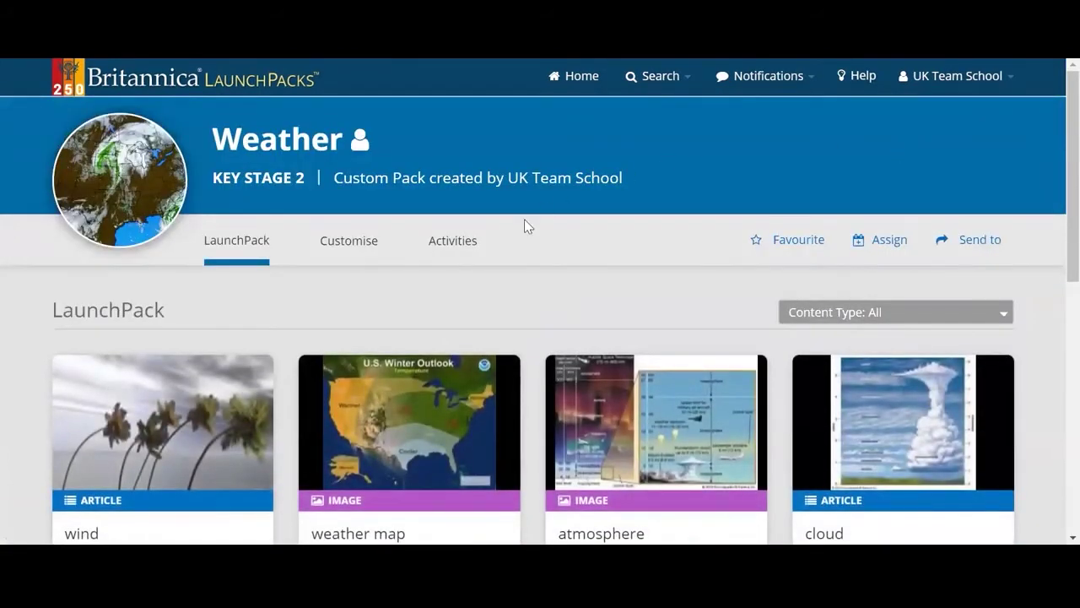
pyautogui.click(459, 244)
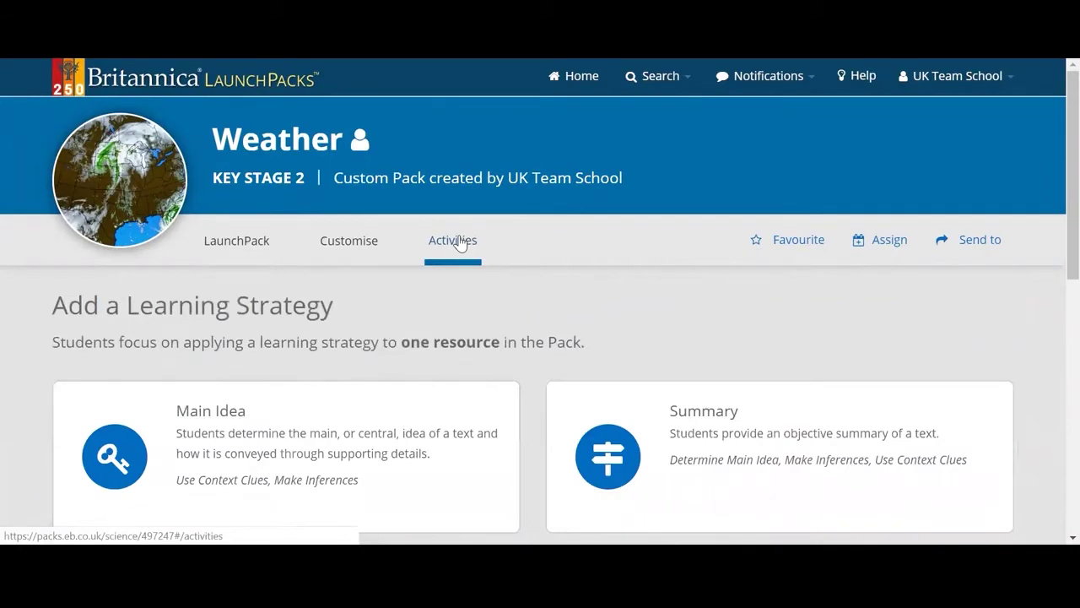
pyautogui.click(397, 340)
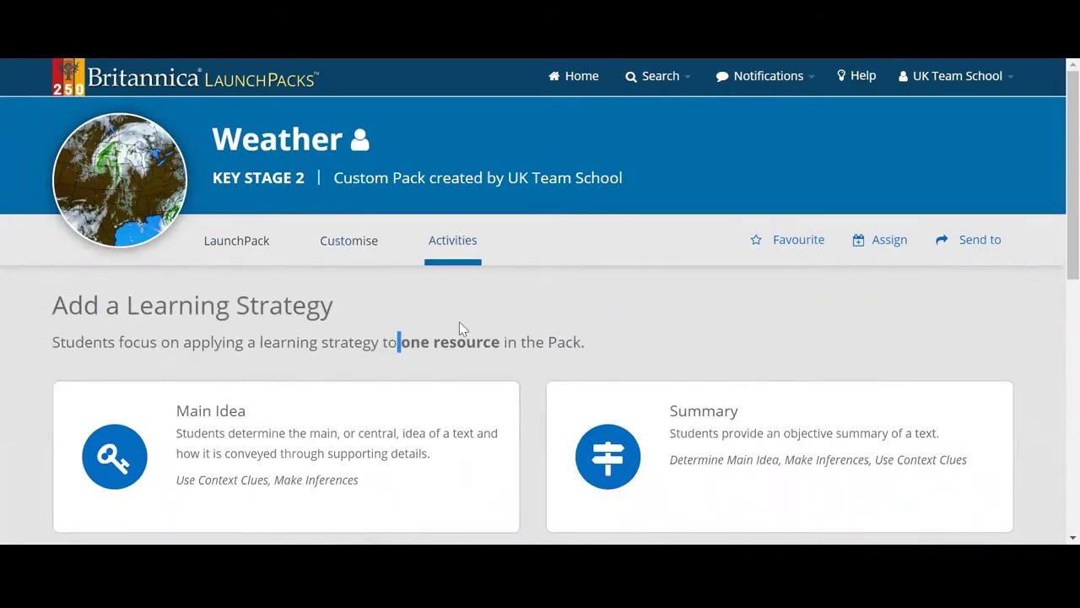
pyautogui.moveTo(459, 321); pyautogui.dragTo(606, 344)
pyautogui.click(609, 350)
pyautogui.scroll(-1, 605, 349)
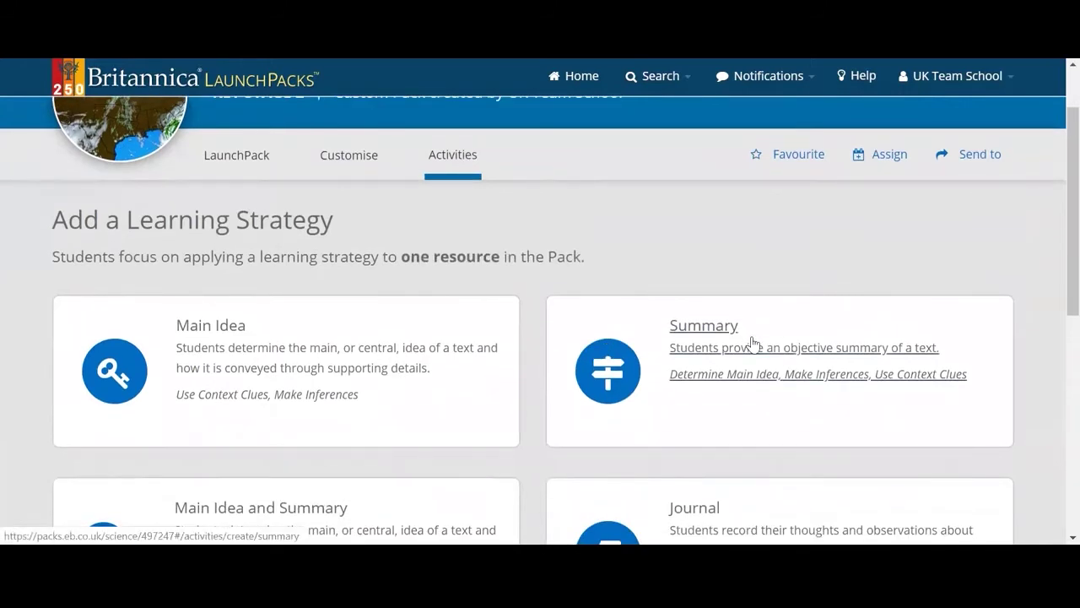
pyautogui.scroll(-5, 753, 342)
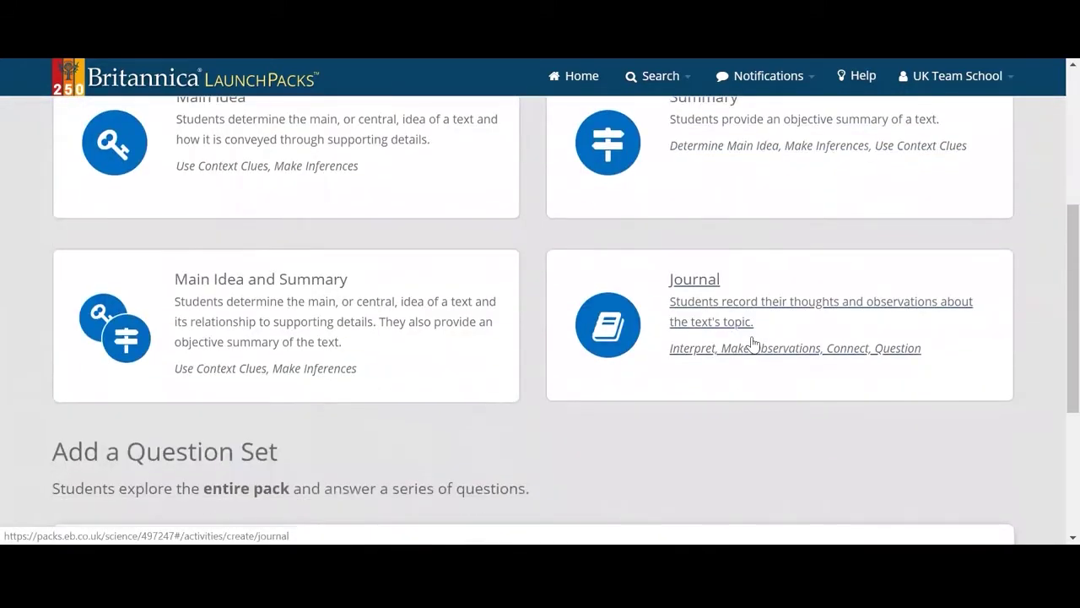
pyautogui.scroll(-1, 754, 342)
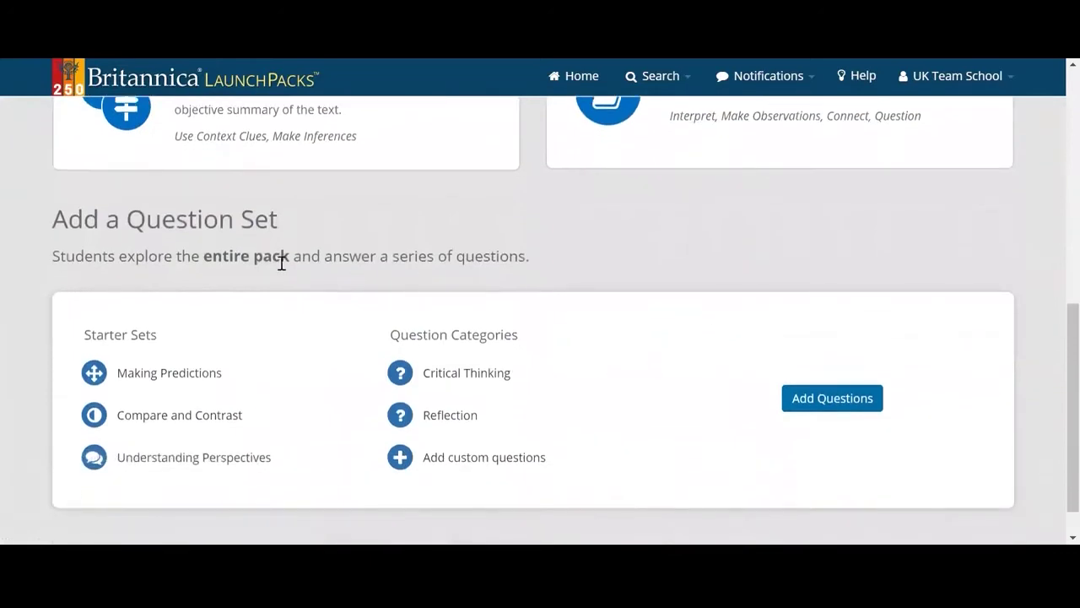
pyautogui.moveTo(205, 256); pyautogui.dragTo(547, 264)
pyautogui.click(547, 264)
pyautogui.scroll(8, 622, 296)
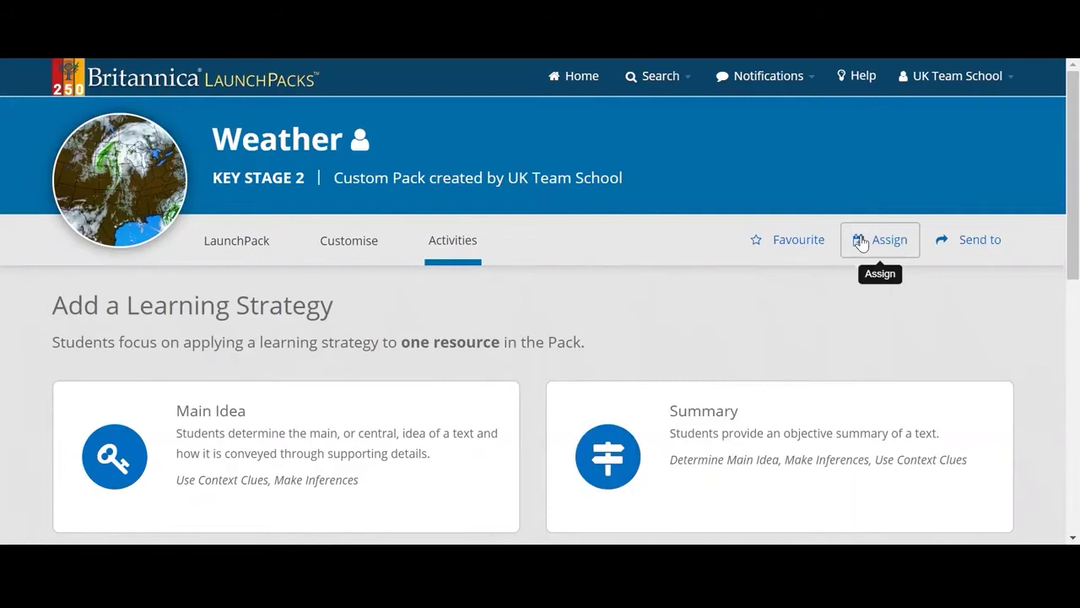
# Assign the Weather quick activity to BETT Class with a due date of 26/03/2020
pyautogui.click(861, 243)
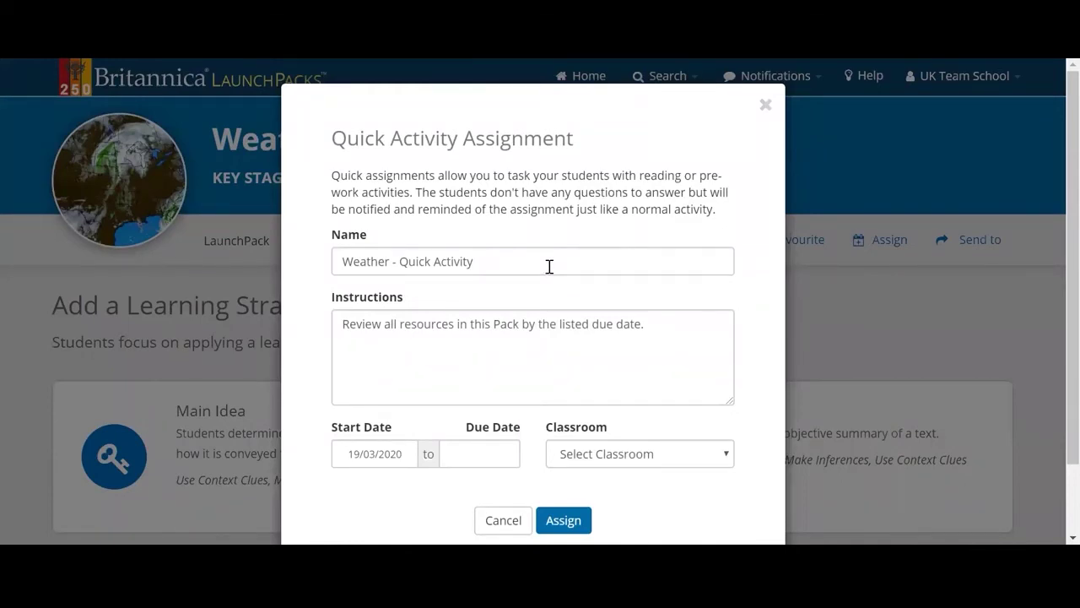
pyautogui.click(450, 324)
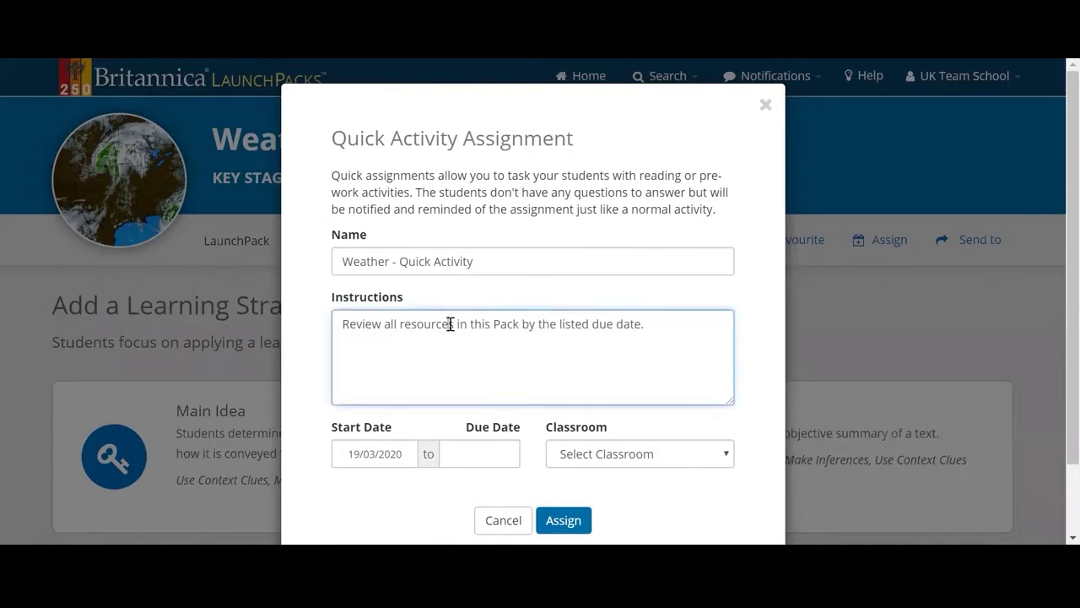
pyautogui.click(654, 321)
pyautogui.click(470, 452)
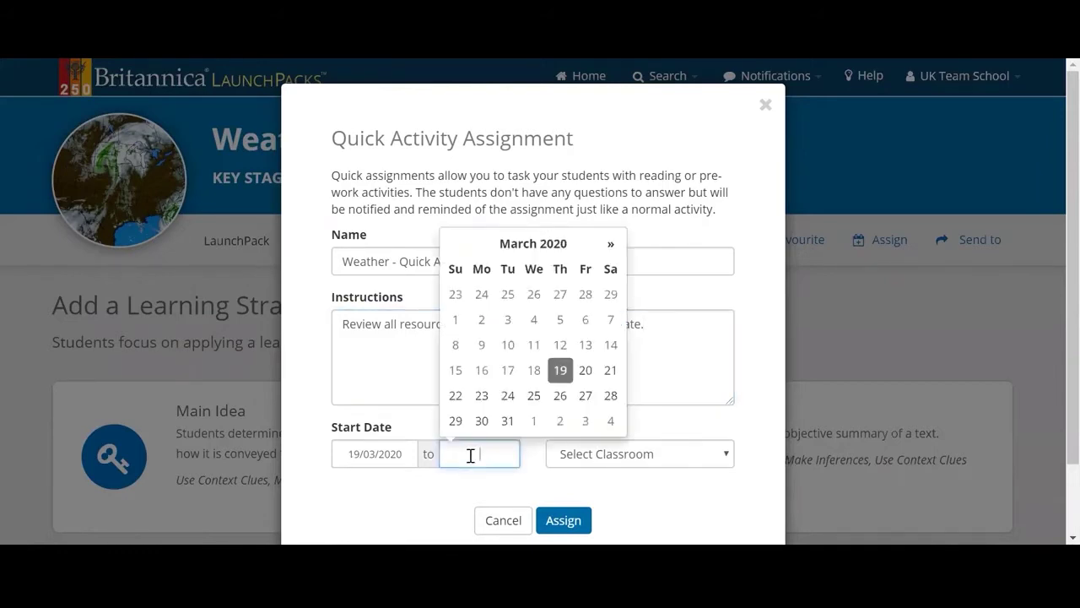
pyautogui.click(561, 397)
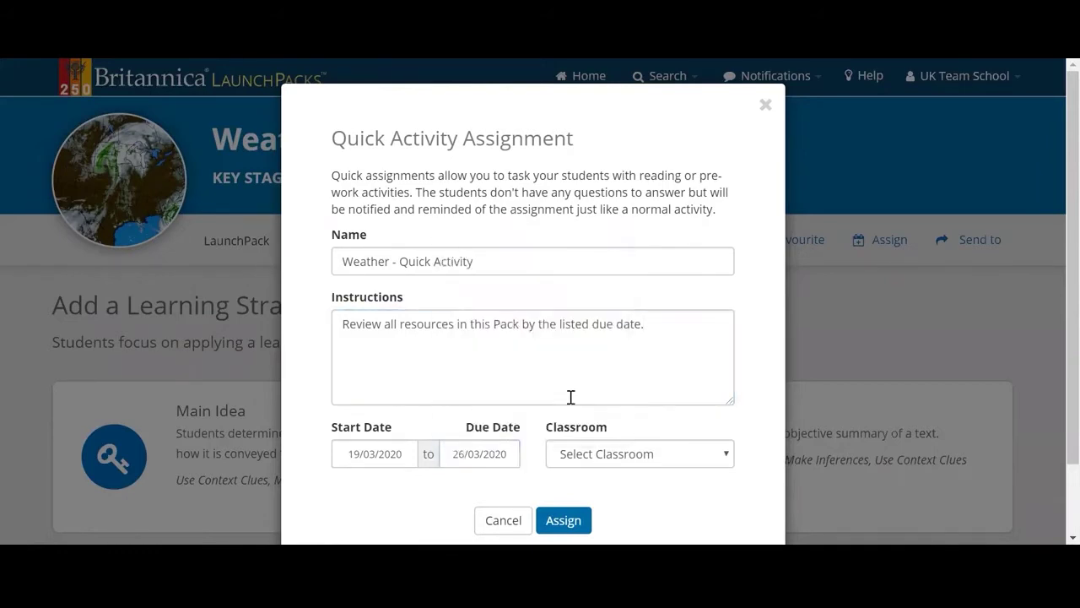
pyautogui.click(603, 451)
pyautogui.scroll(-1, 625, 372)
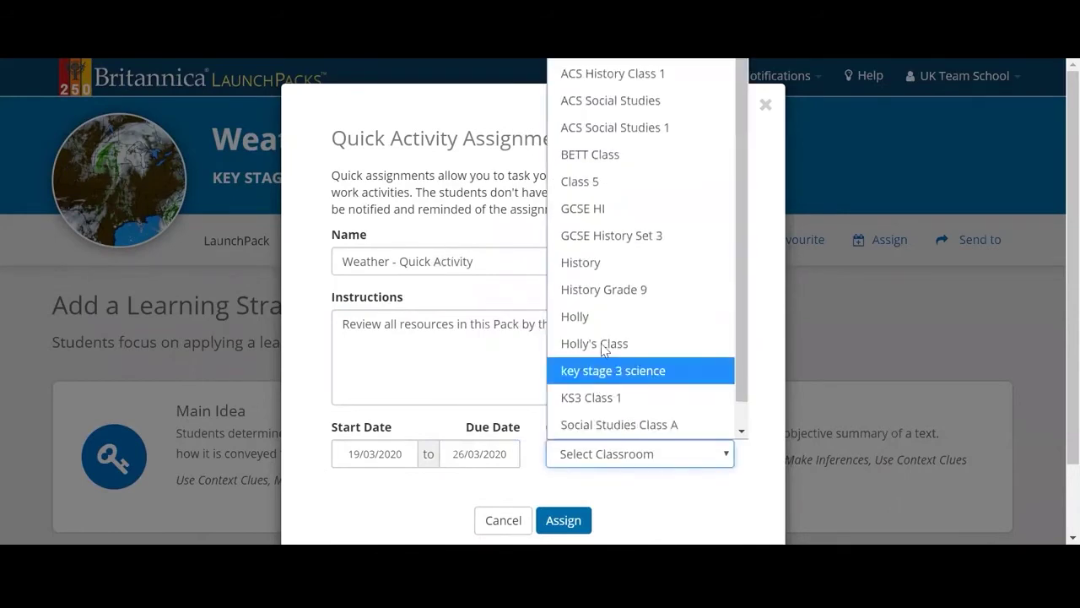
pyautogui.click(643, 167)
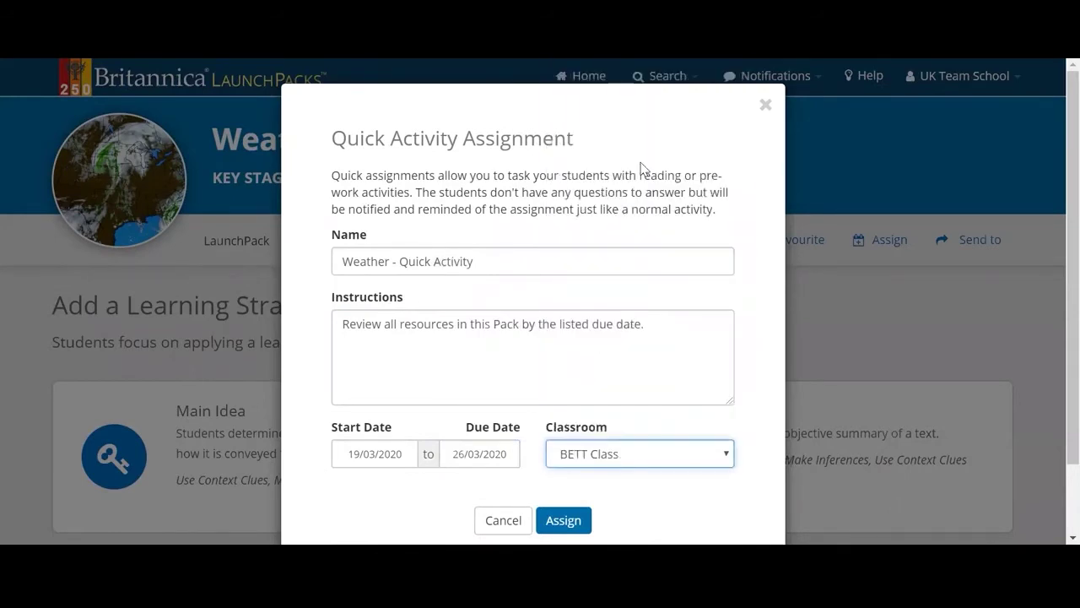
pyautogui.click(563, 518)
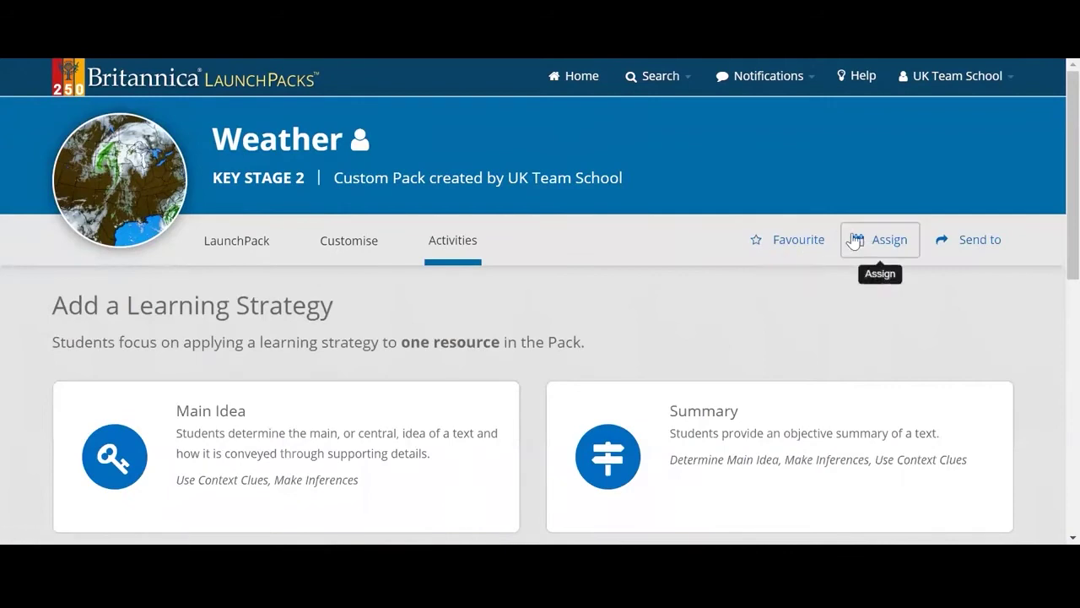
# Send the Weather pack to the schedule by placing it on 20 March 2020
pyautogui.click(962, 250)
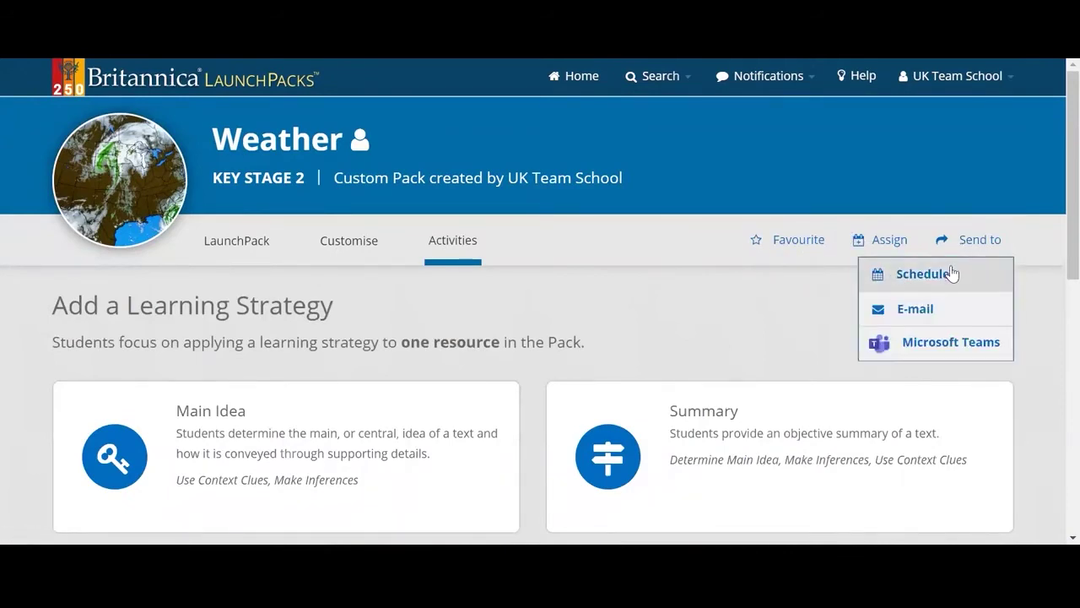
pyautogui.click(952, 272)
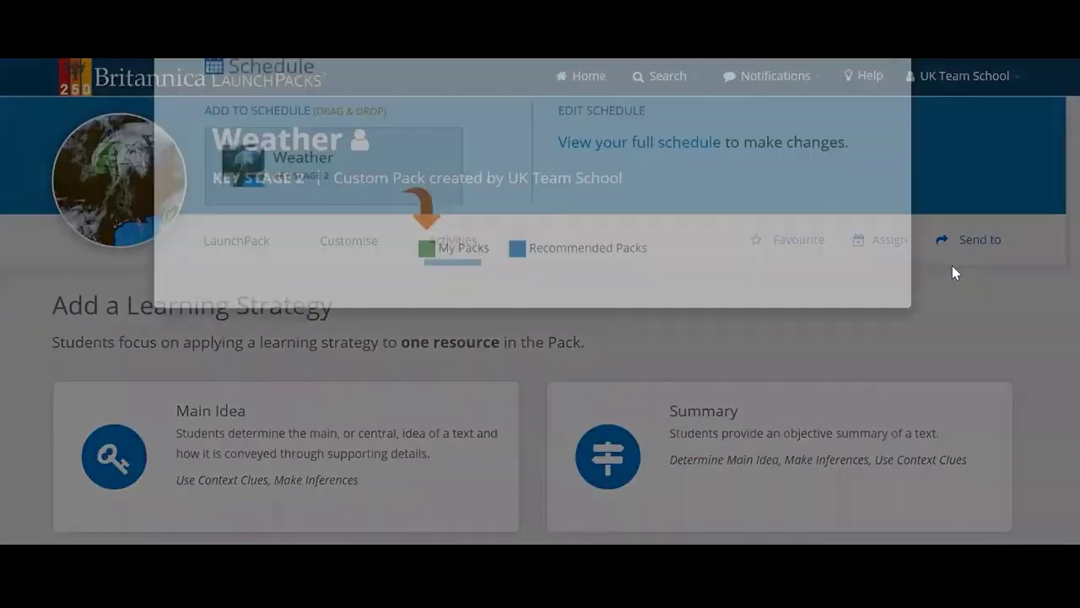
pyautogui.scroll(-1, 588, 244)
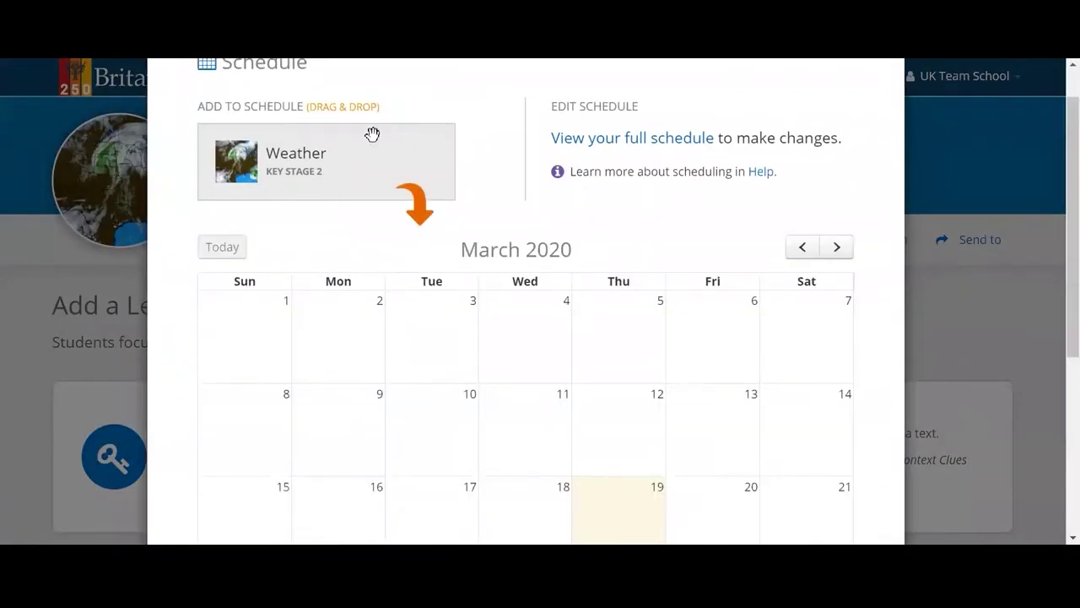
pyautogui.moveTo(284, 157); pyautogui.dragTo(727, 490)
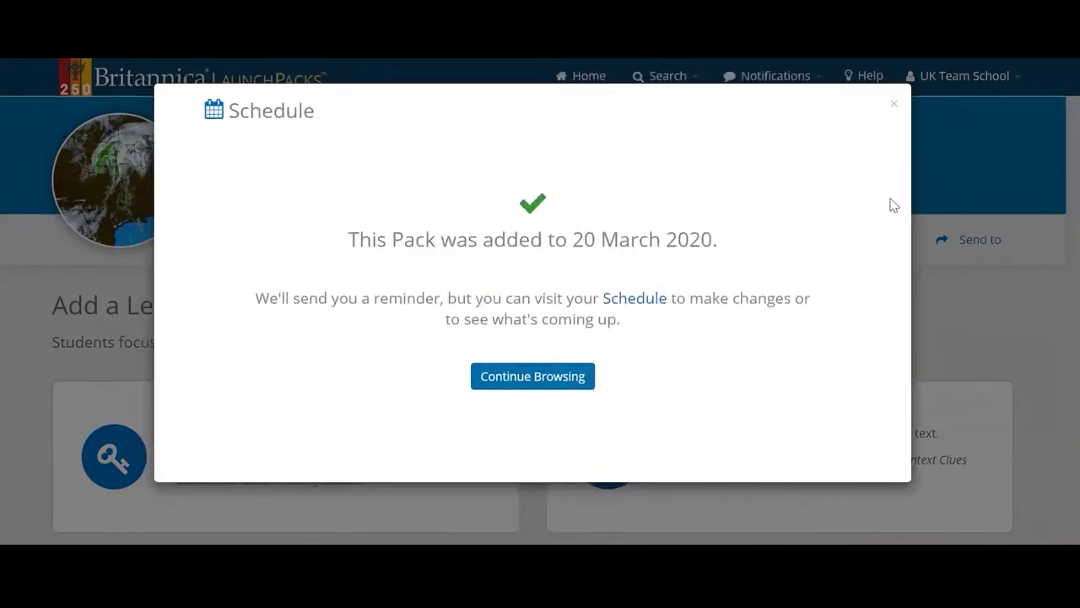
pyautogui.click(895, 105)
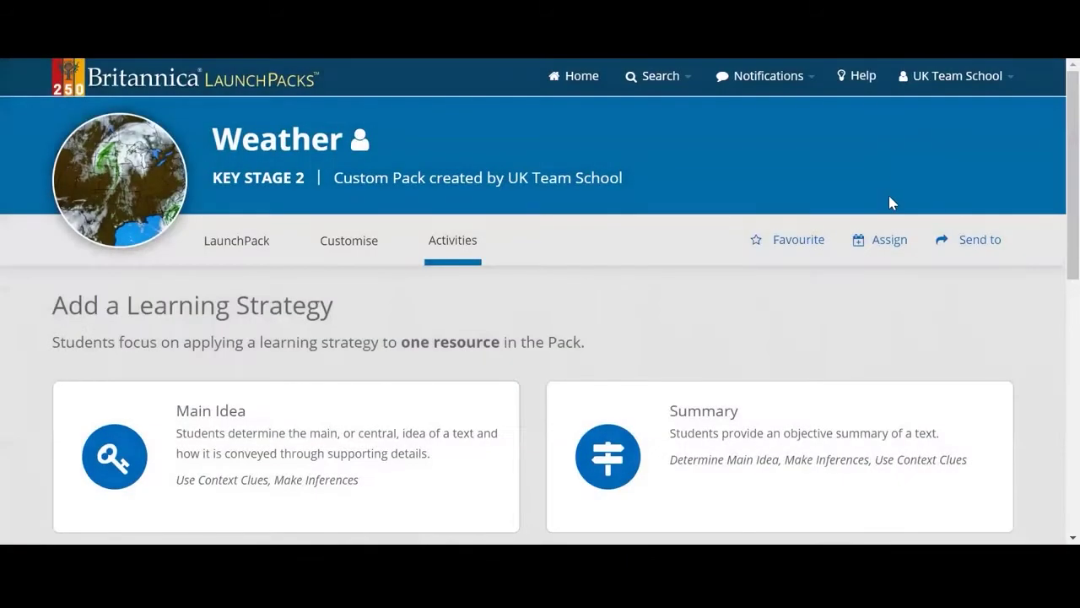
pyautogui.click(966, 241)
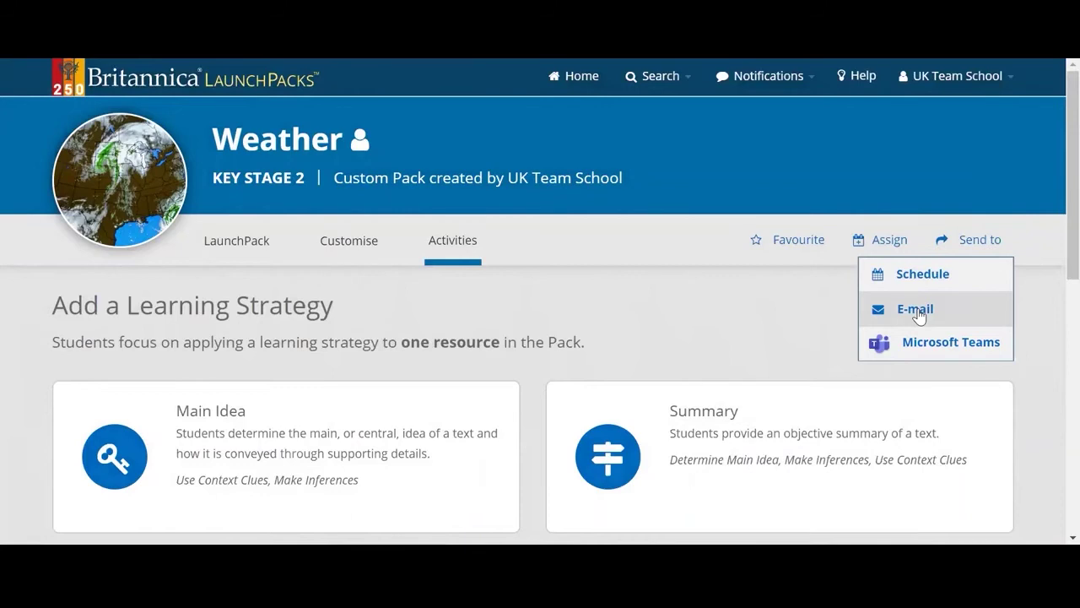
pyautogui.click(790, 287)
# Open the wind article from the pack's resources and look up the definition of 'movement'
pyautogui.click(214, 240)
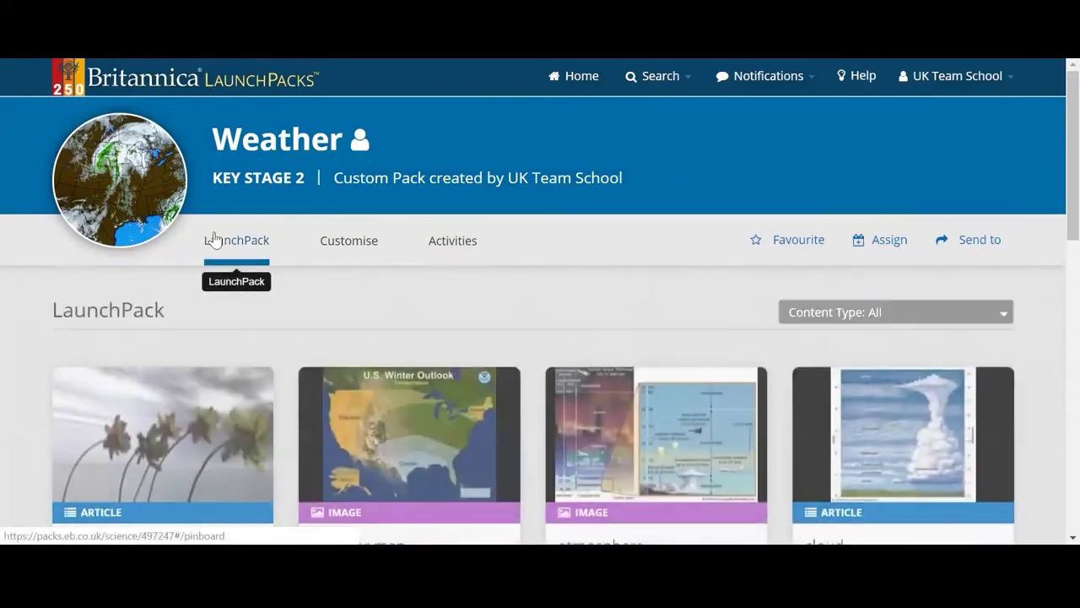
pyautogui.scroll(-3, 214, 240)
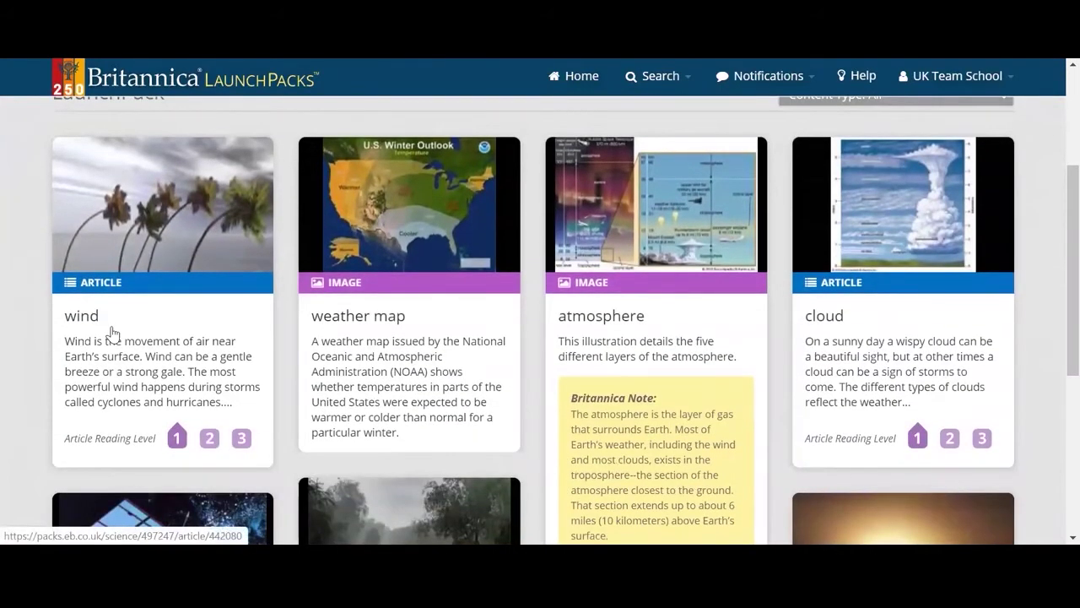
pyautogui.click(112, 333)
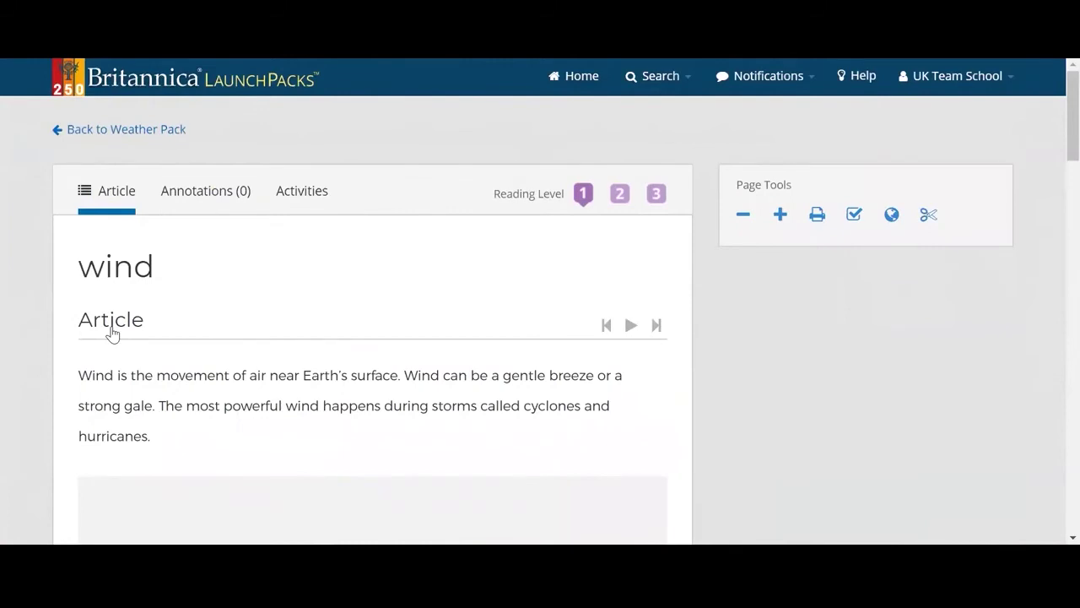
pyautogui.doubleClick(210, 375)
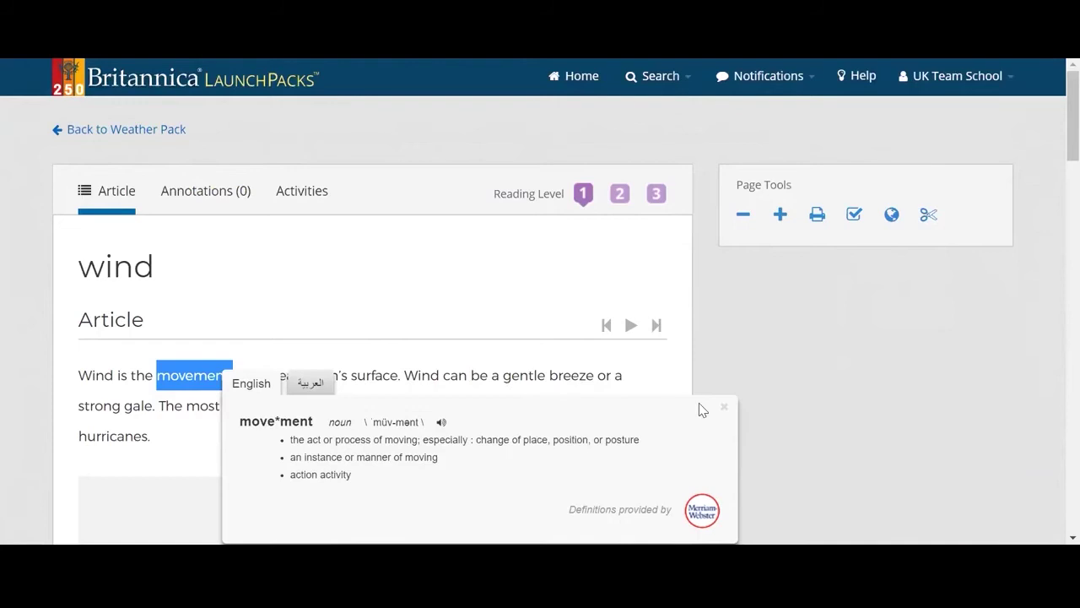
pyautogui.click(723, 407)
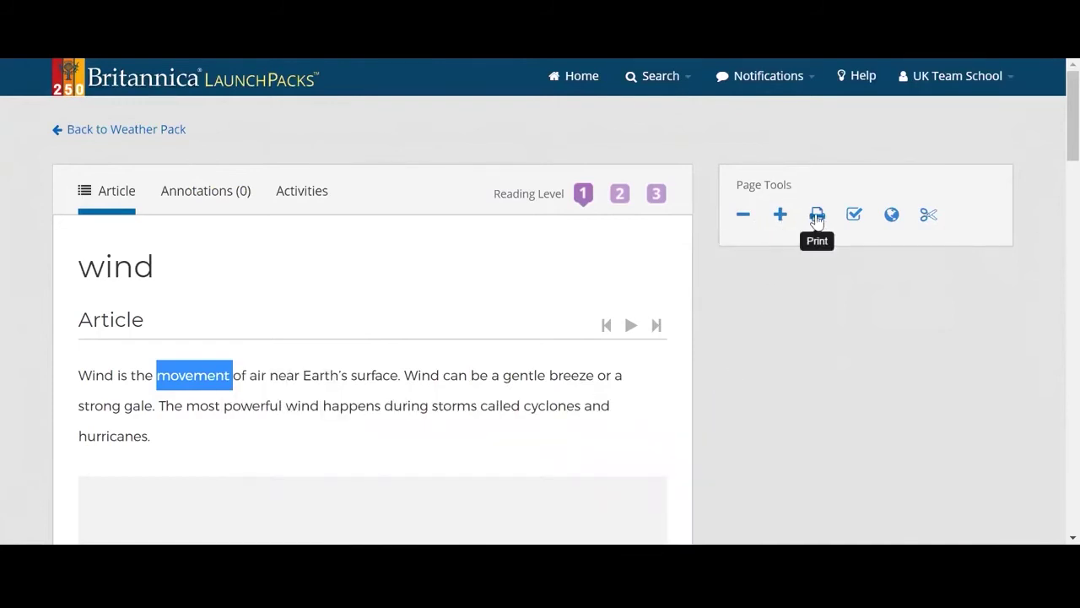
# Generate a Harvard citation for the wind article, select its text, and close the Cite dialog
pyautogui.click(852, 215)
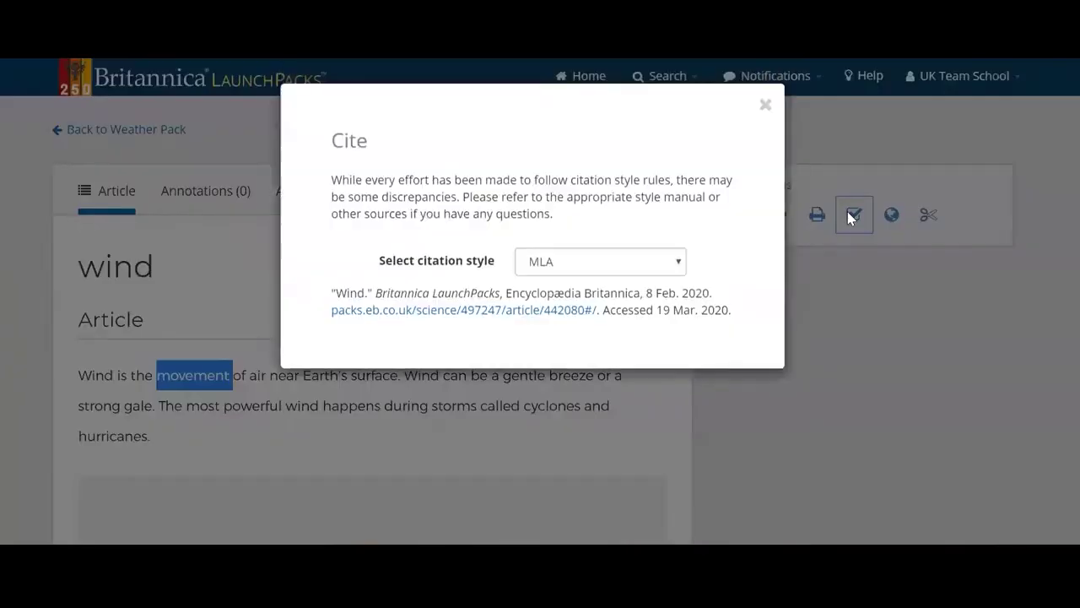
pyautogui.click(602, 259)
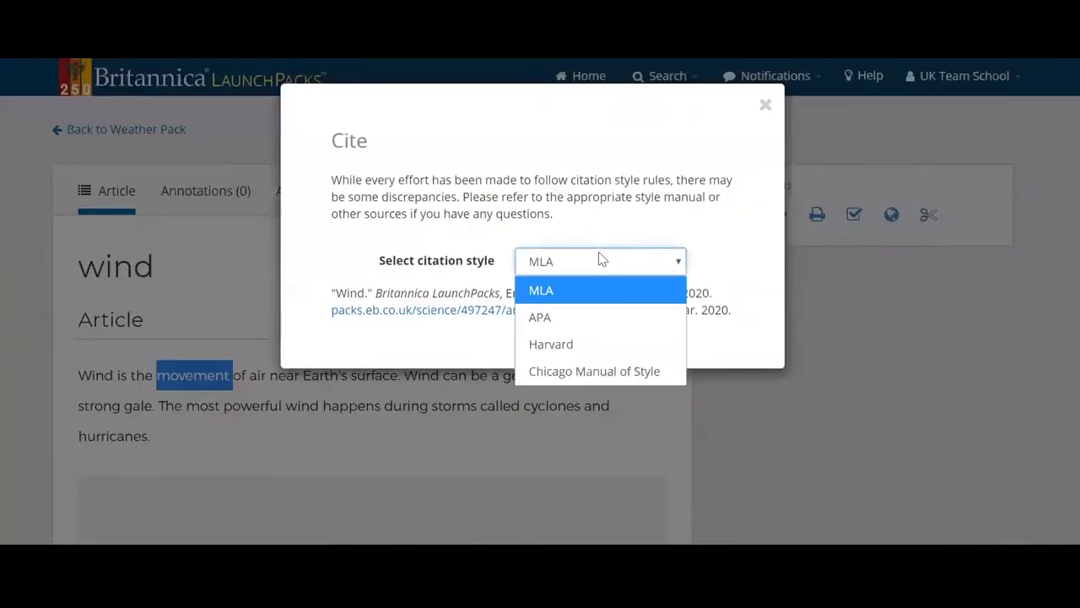
pyautogui.click(557, 346)
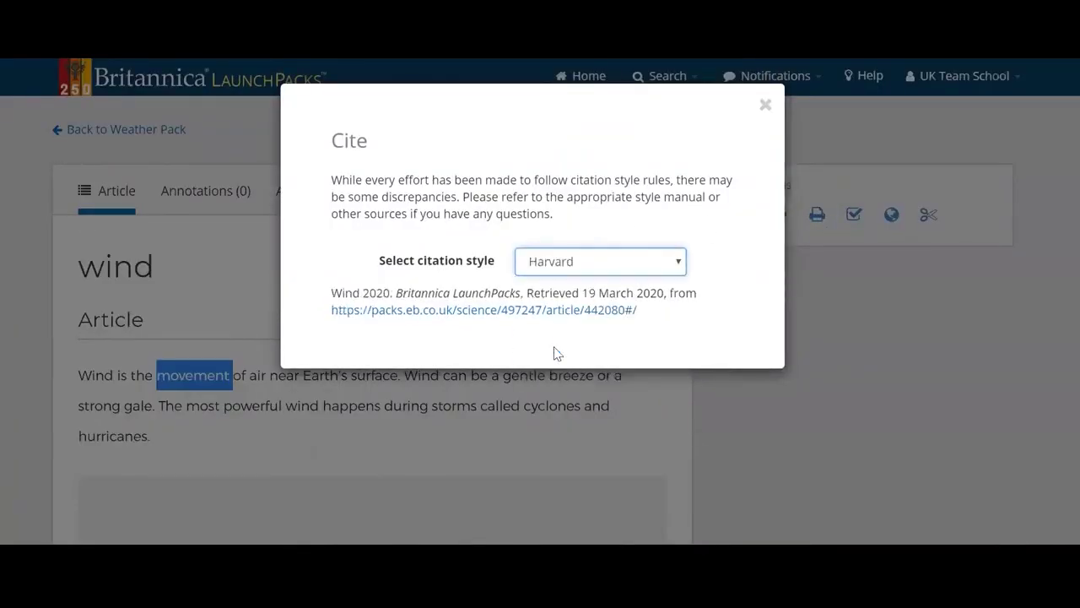
pyautogui.moveTo(660, 317); pyautogui.dragTo(329, 297)
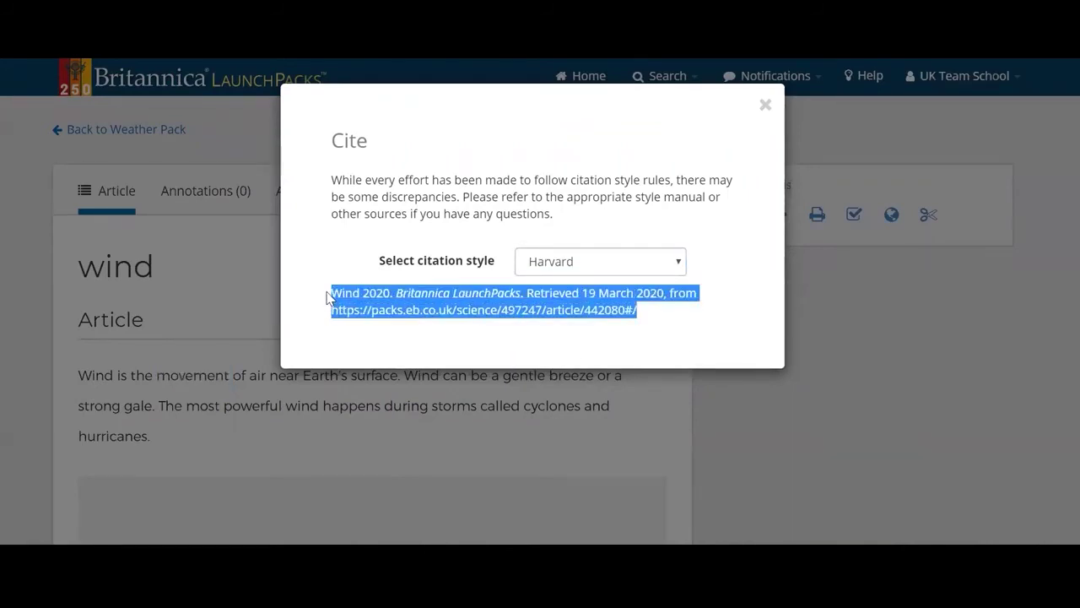
pyautogui.click(765, 107)
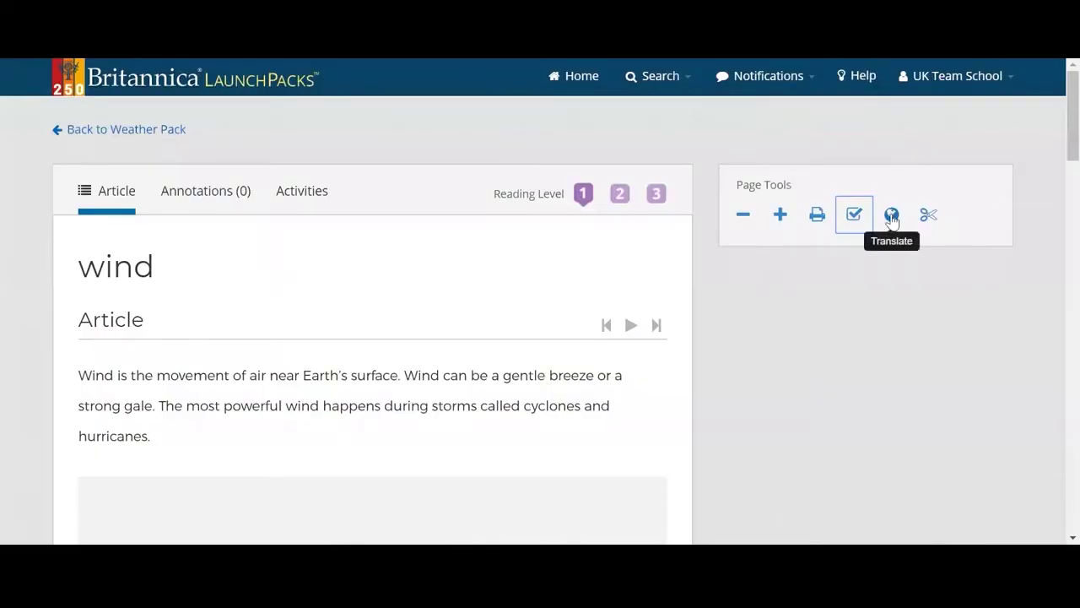
# Translate the wind article into Arabic and view the original English of individual sentences
pyautogui.click(891, 216)
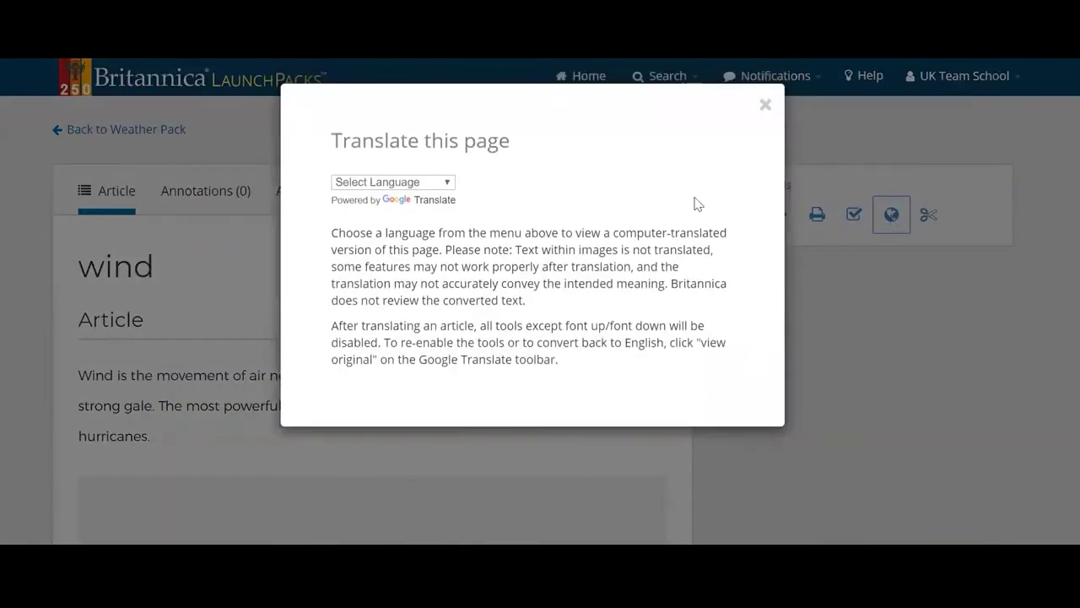
pyautogui.click(426, 190)
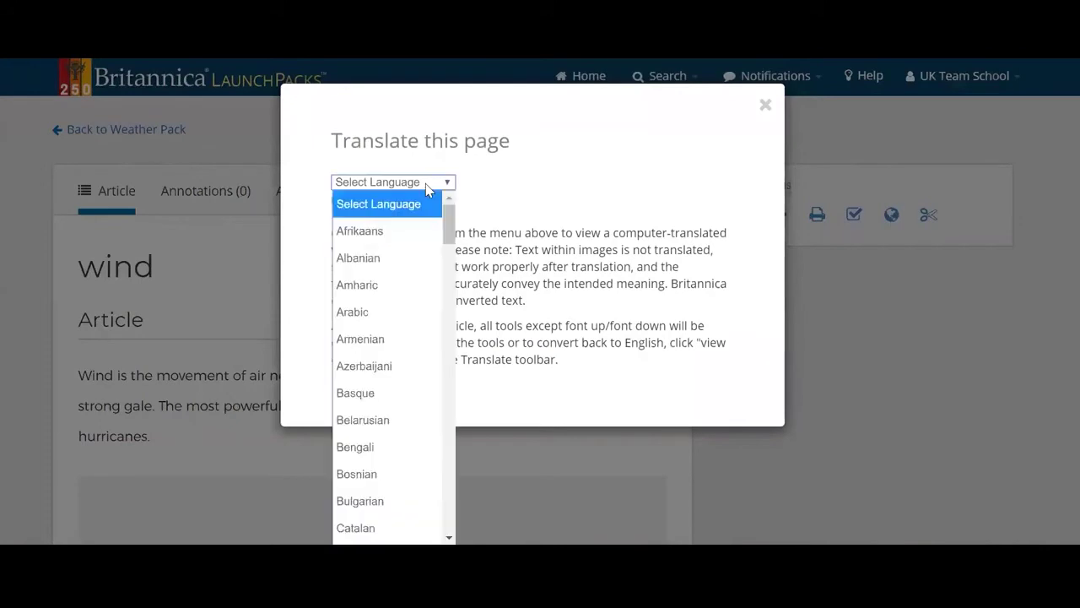
pyautogui.click(390, 309)
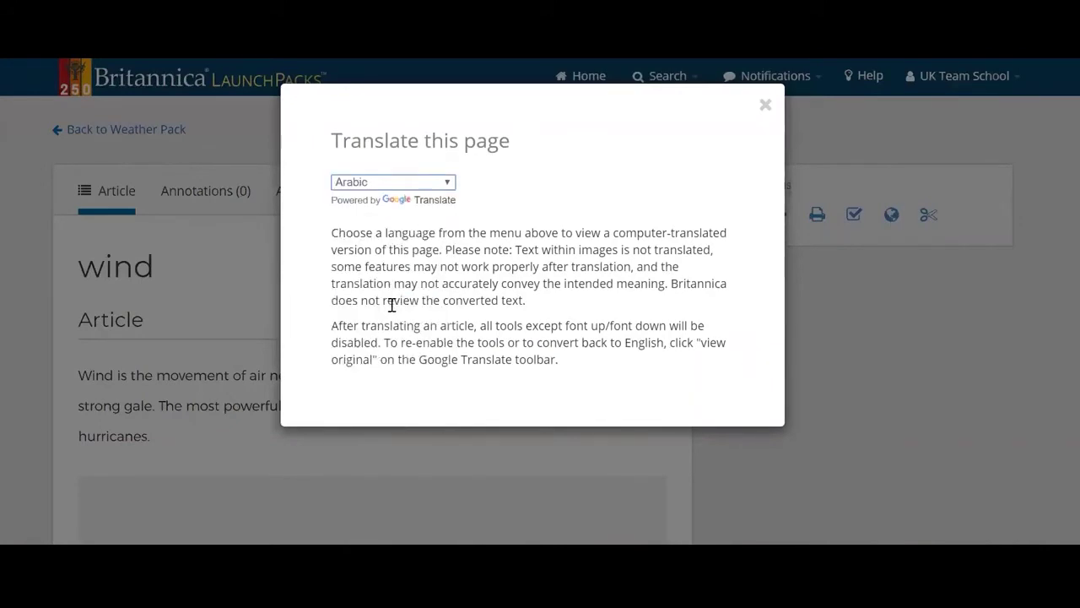
pyautogui.click(765, 104)
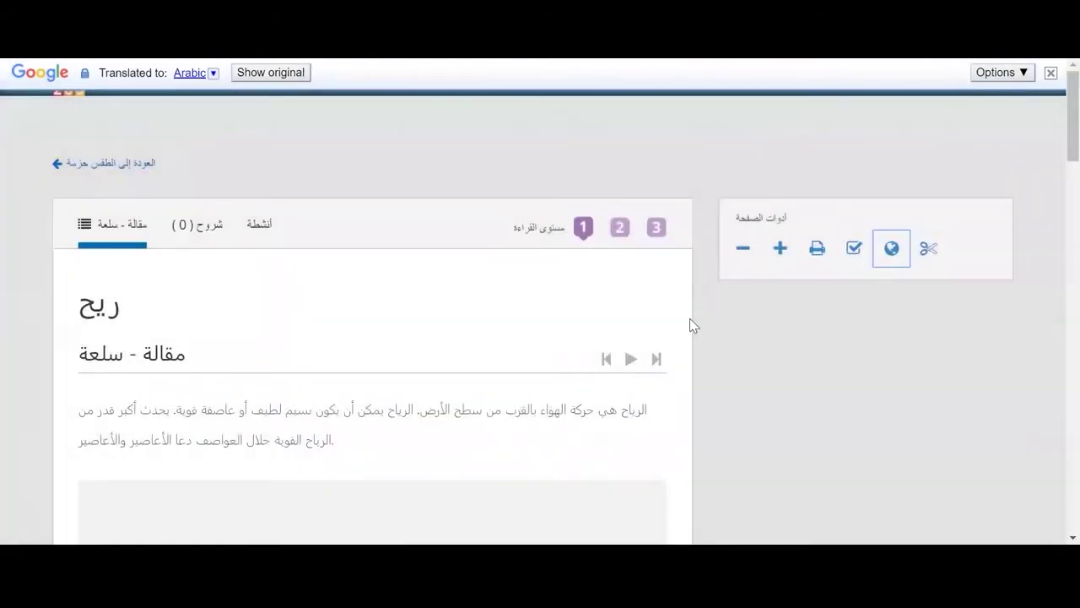
pyautogui.scroll(-2, 690, 321)
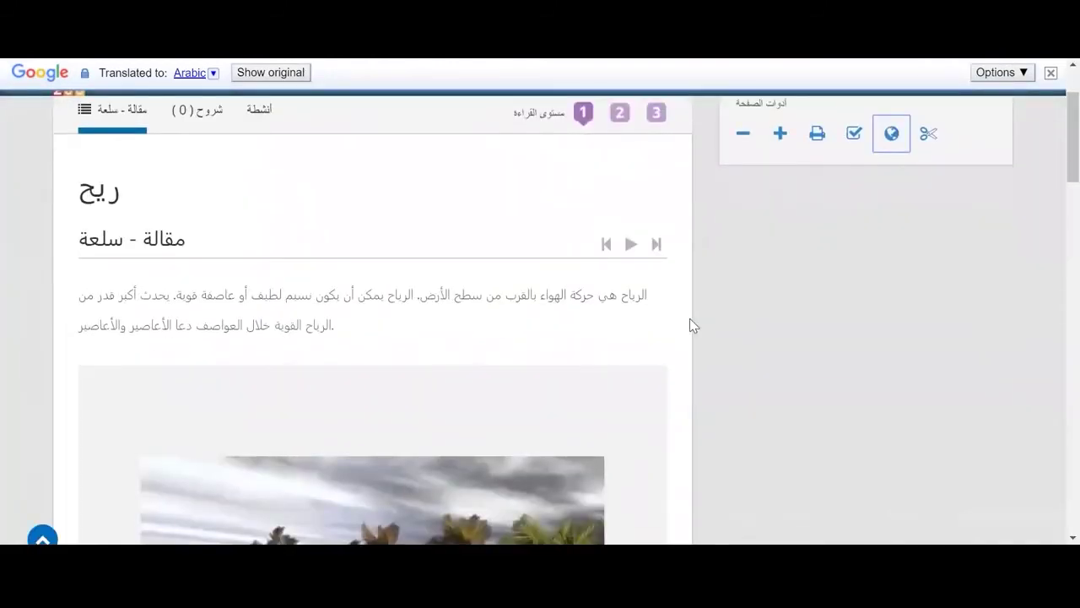
pyautogui.scroll(-7, 689, 321)
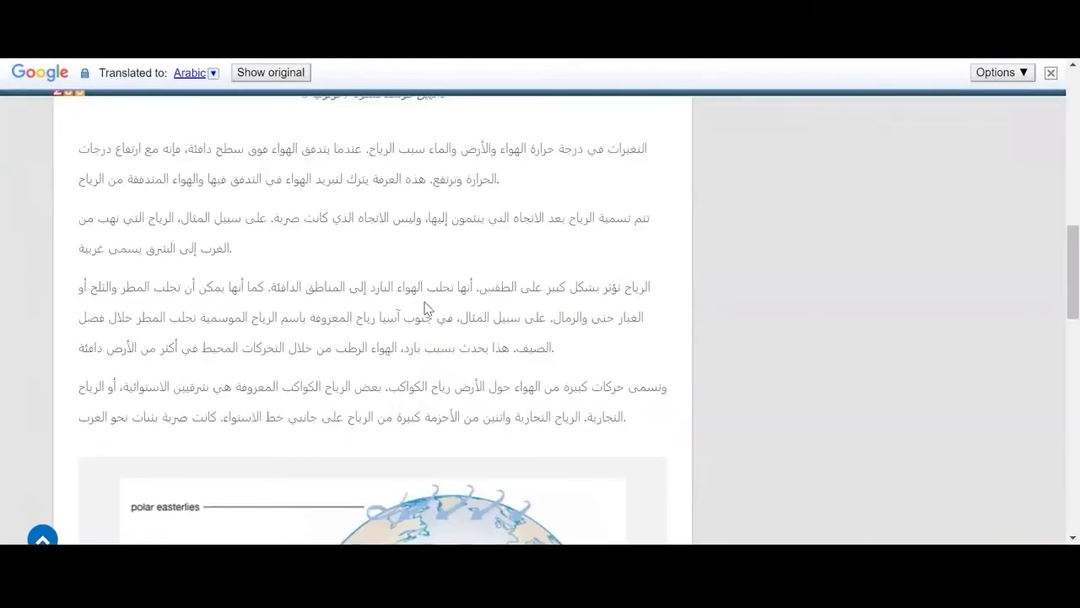
pyautogui.moveTo(425, 288)
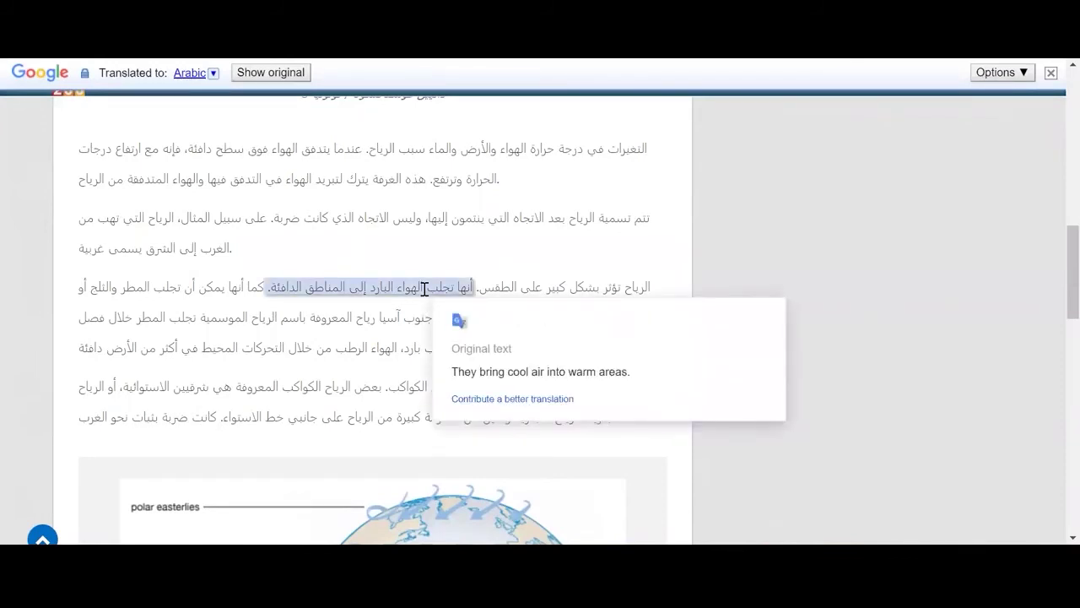
pyautogui.moveTo(384, 219)
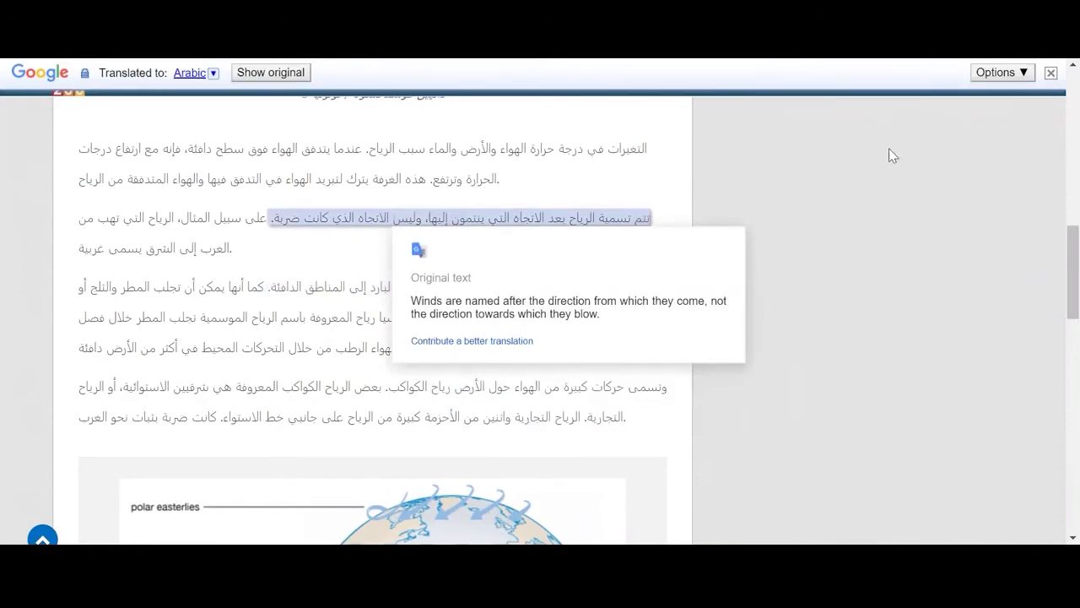
# Return the wind article to English, then start and pause its read-aloud playback
pyautogui.click(1051, 74)
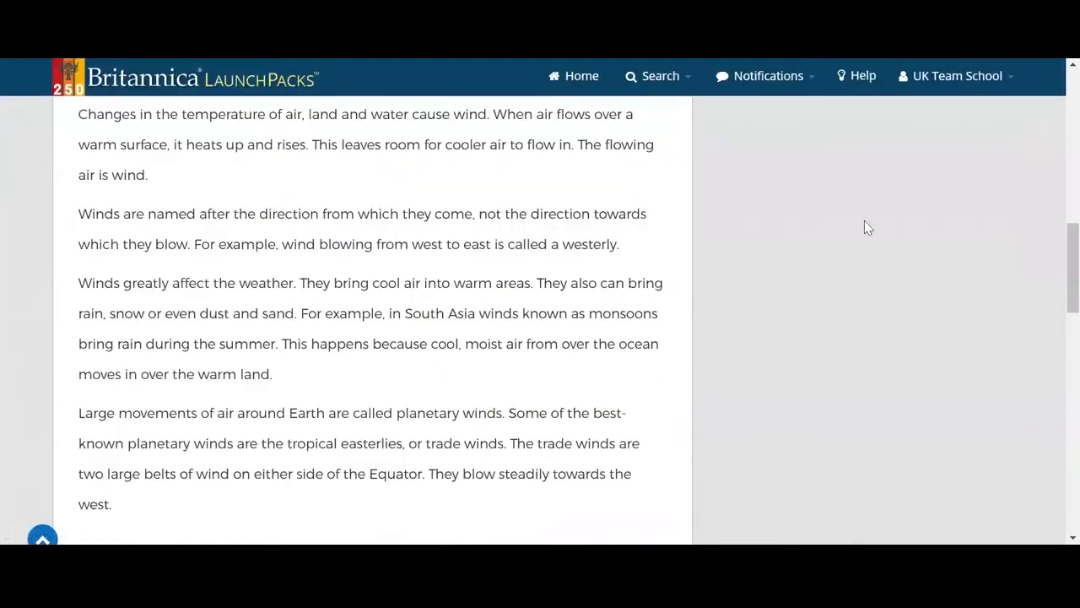
pyautogui.scroll(3, 854, 228)
pyautogui.scroll(7, 854, 228)
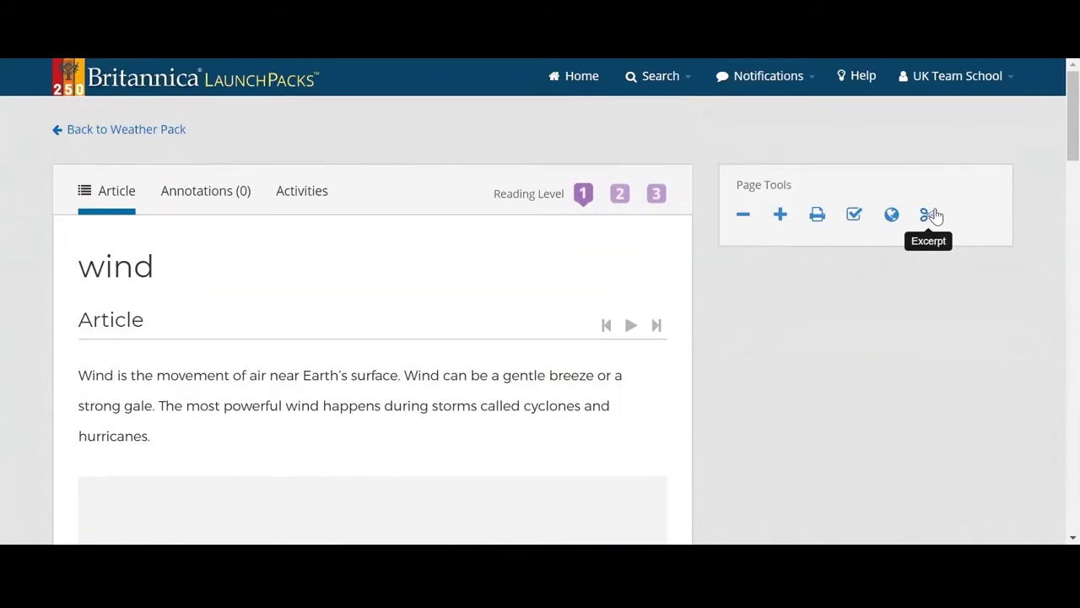
pyautogui.click(629, 326)
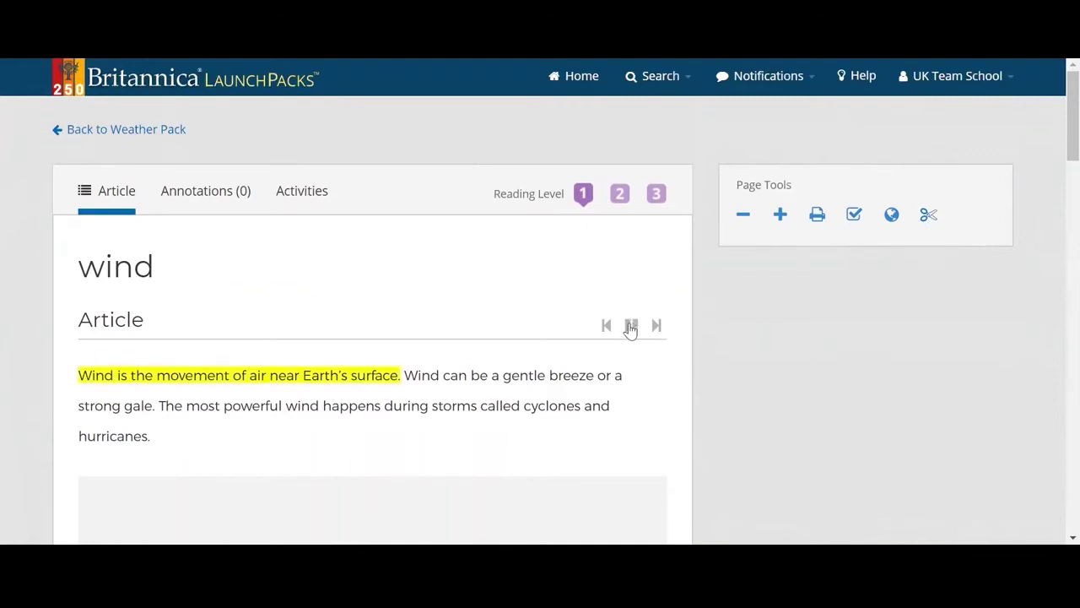
pyautogui.click(630, 327)
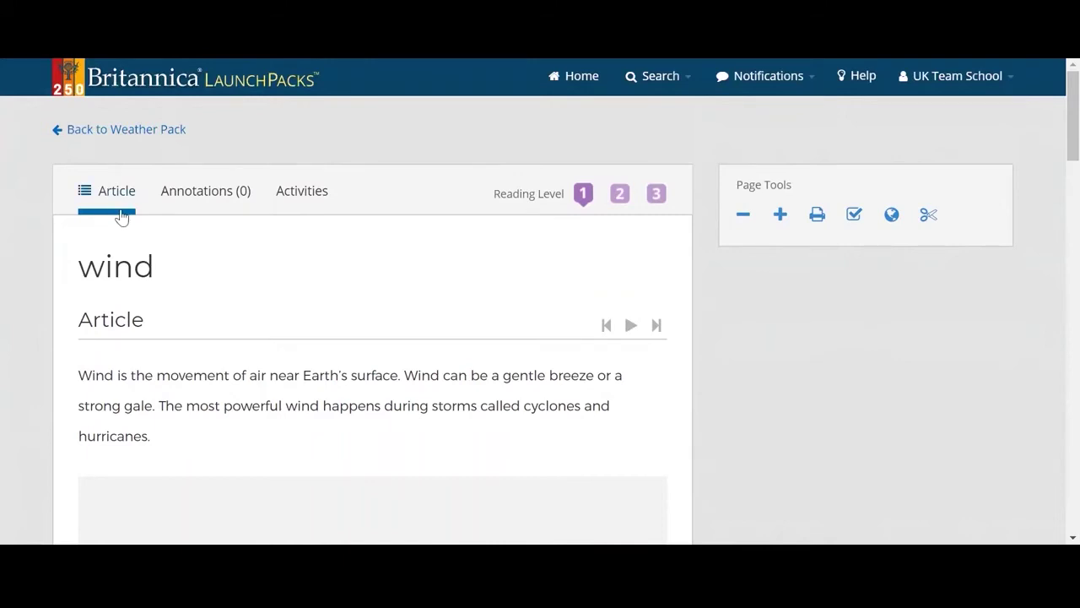
# In the Annotations view, tag the word 'movement' with a Vocabulary note reading 'vocab'
pyautogui.click(208, 197)
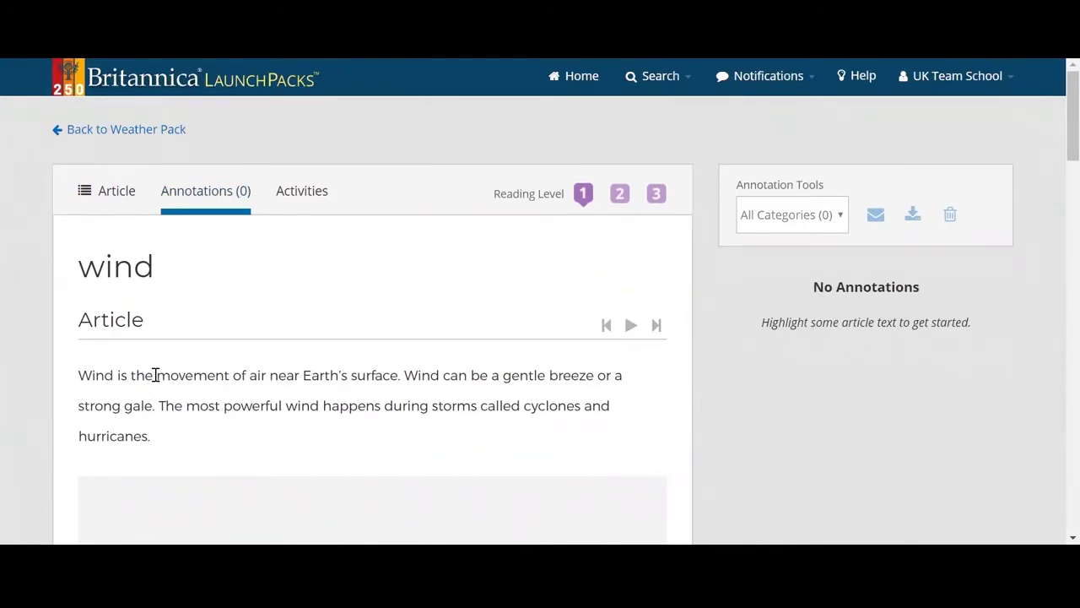
pyautogui.moveTo(157, 375); pyautogui.dragTo(237, 375)
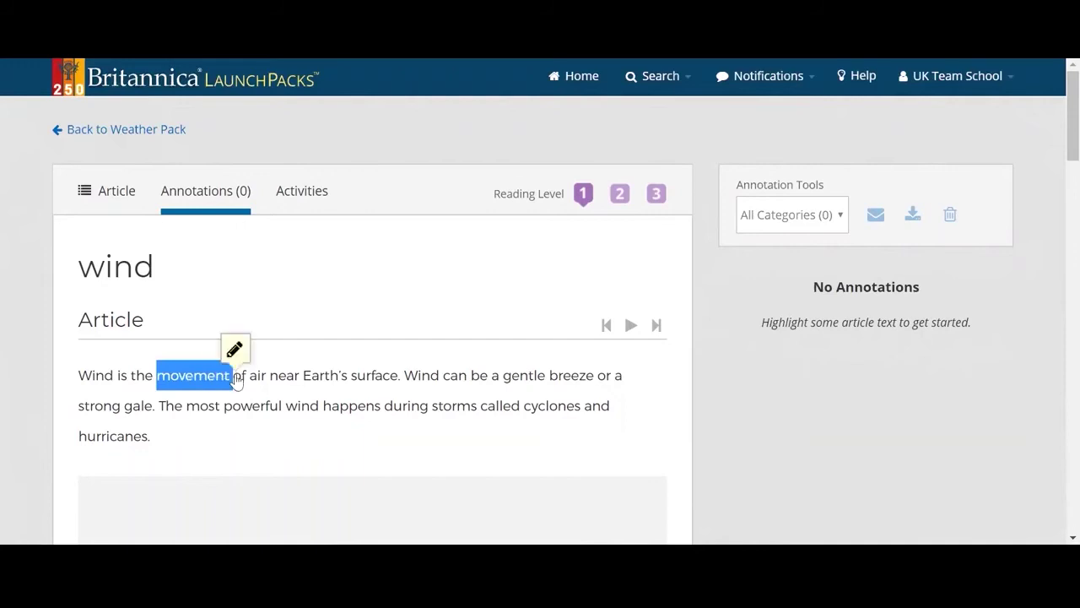
pyautogui.click(235, 351)
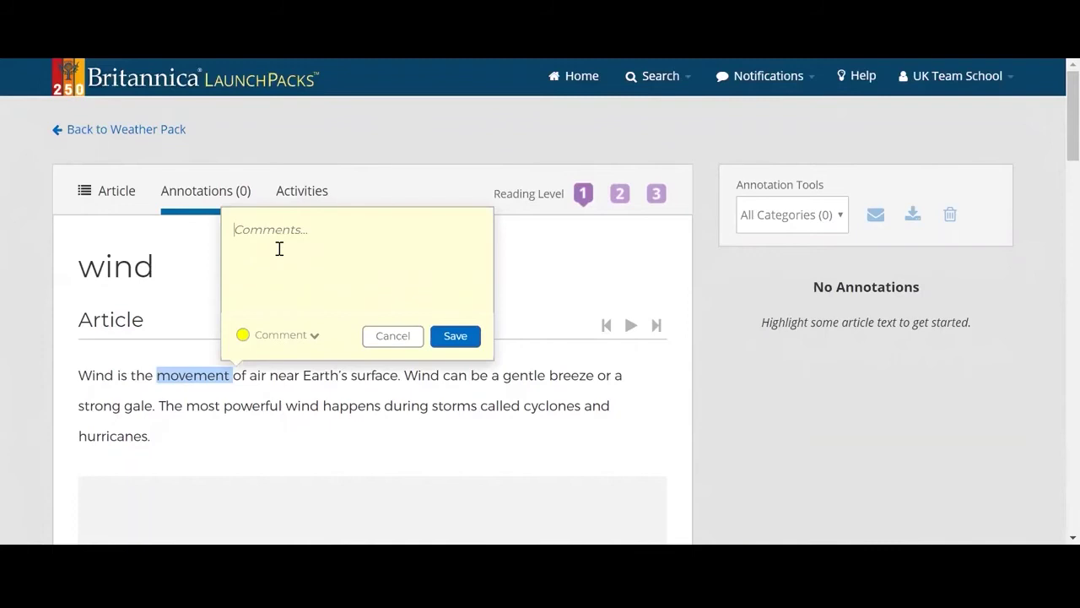
pyautogui.write('vocab')
pyautogui.click(289, 337)
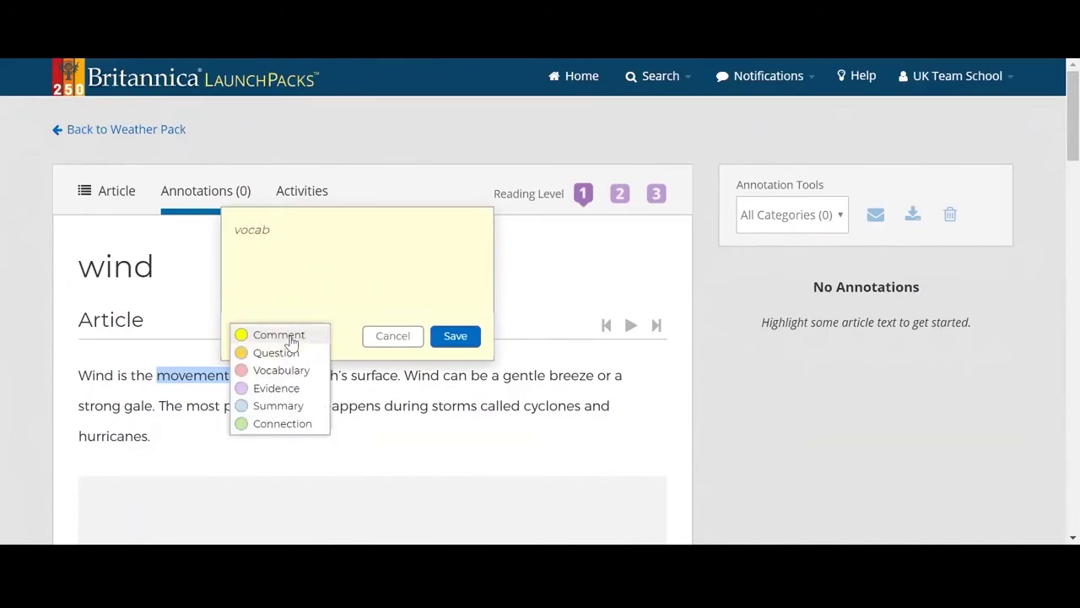
pyautogui.click(287, 369)
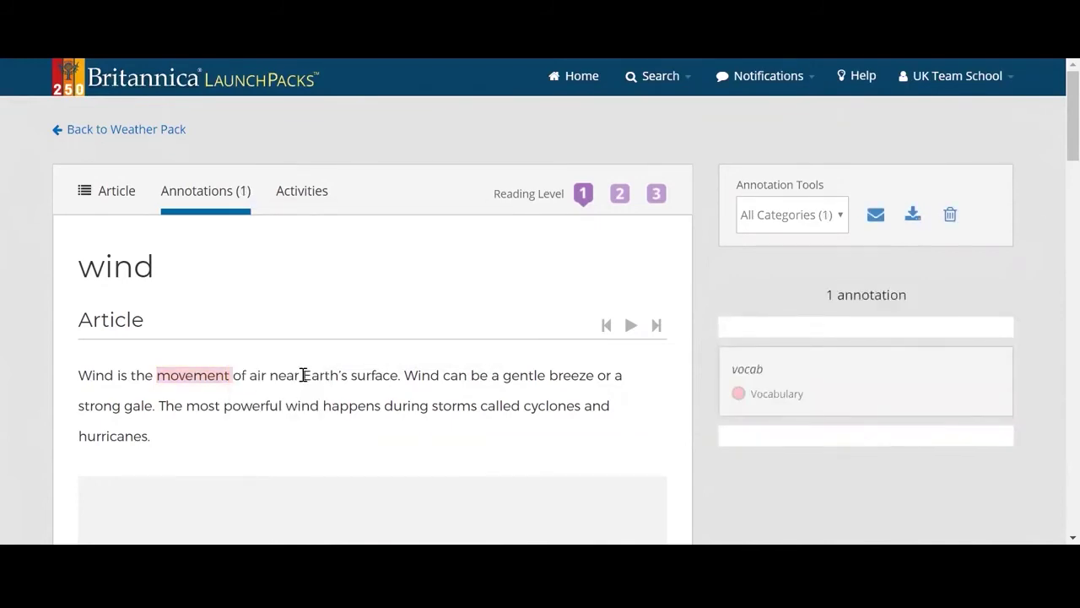
pyautogui.moveTo(301, 375); pyautogui.dragTo(396, 369)
# Cancel the unfinished note on 'Earth's surface' and show the wind article's Activities strategies
pyautogui.click(393, 345)
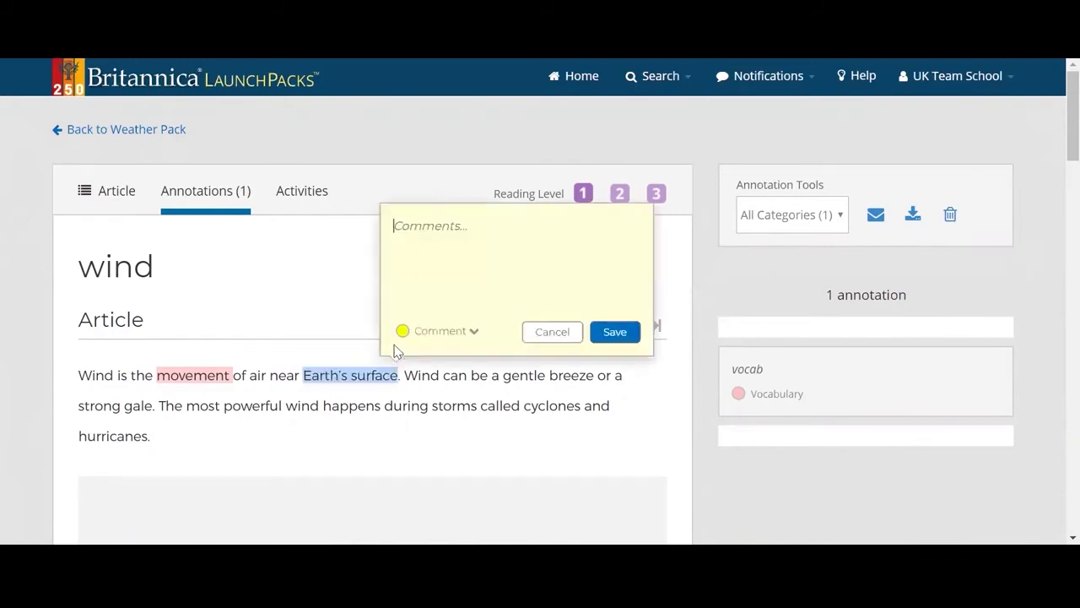
pyautogui.click(440, 334)
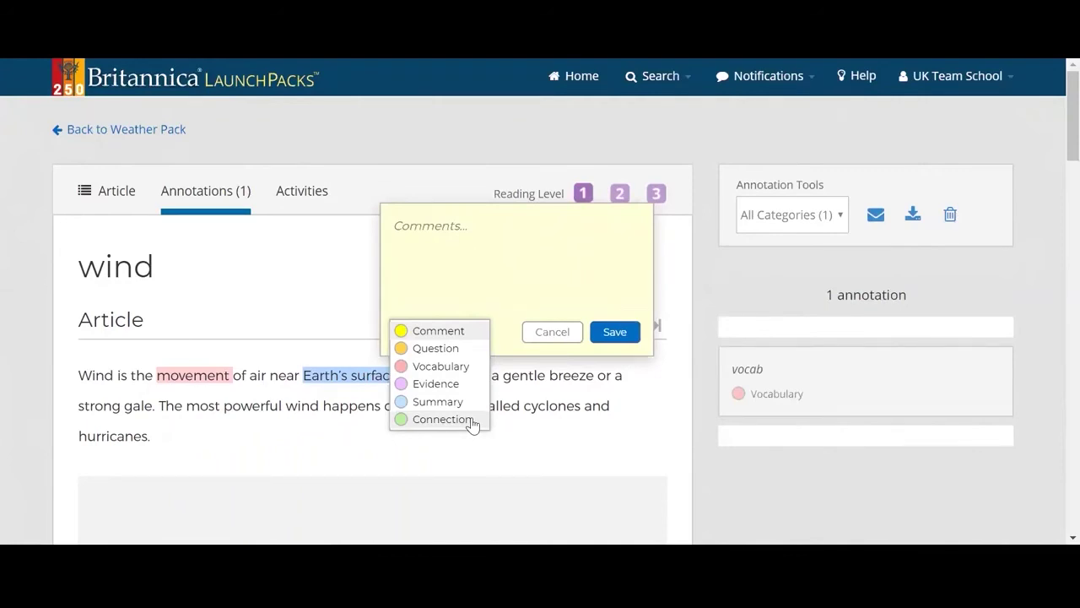
pyautogui.click(549, 336)
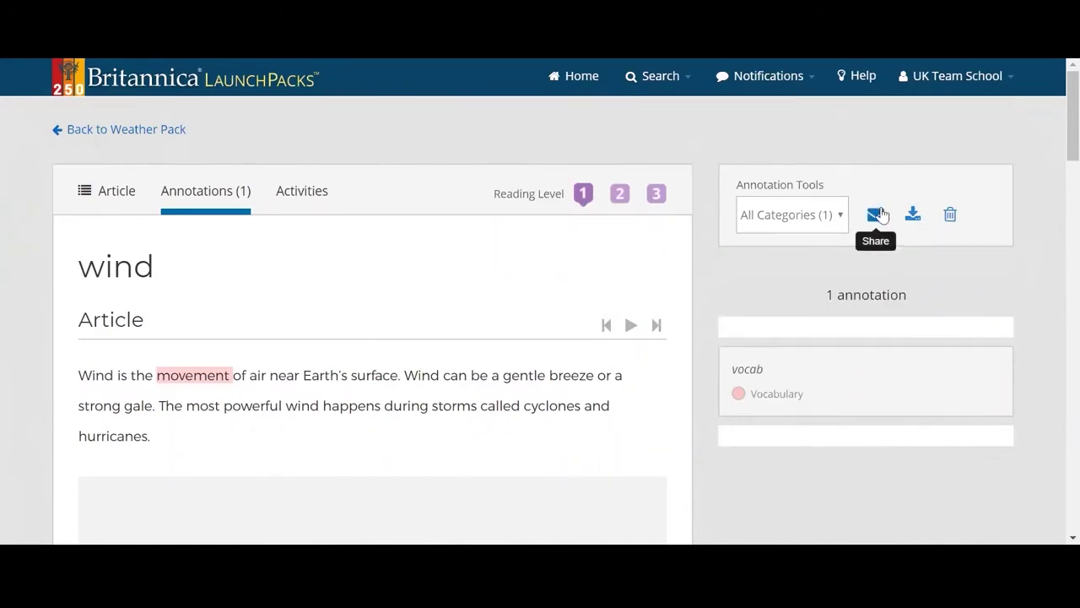
pyautogui.click(310, 205)
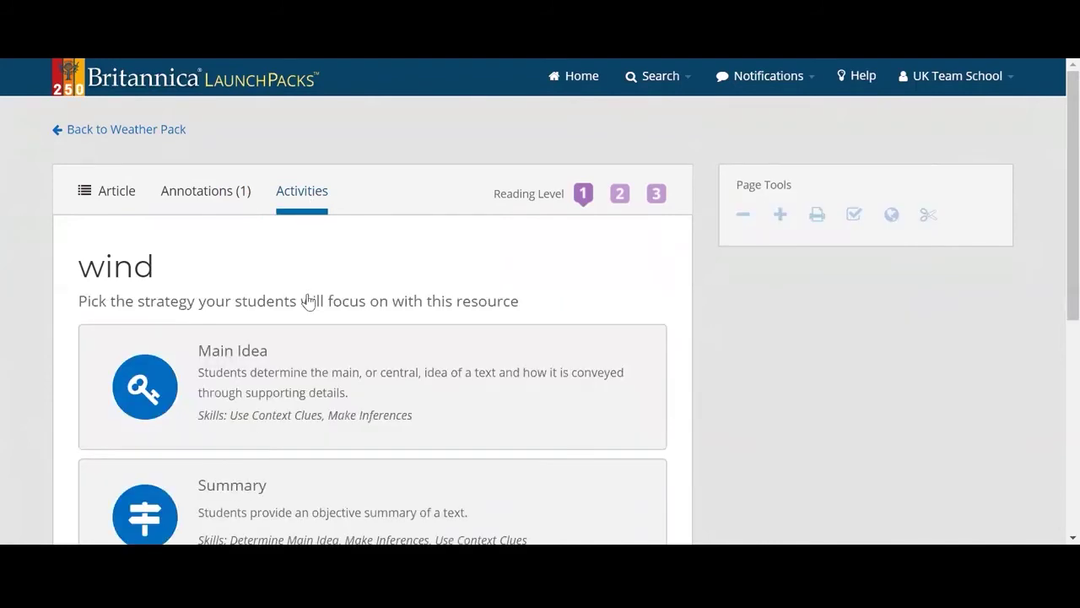
# Leave the Activities strategies and return to the wind article's main text
pyautogui.scroll(-1, 308, 300)
pyautogui.scroll(-1, 308, 299)
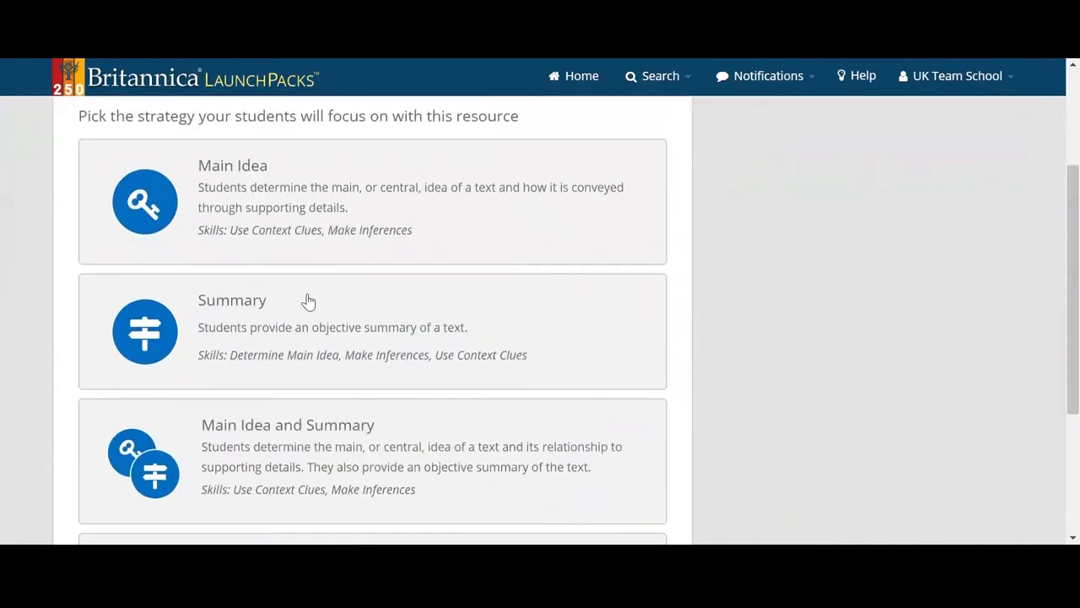
pyautogui.scroll(2, 307, 299)
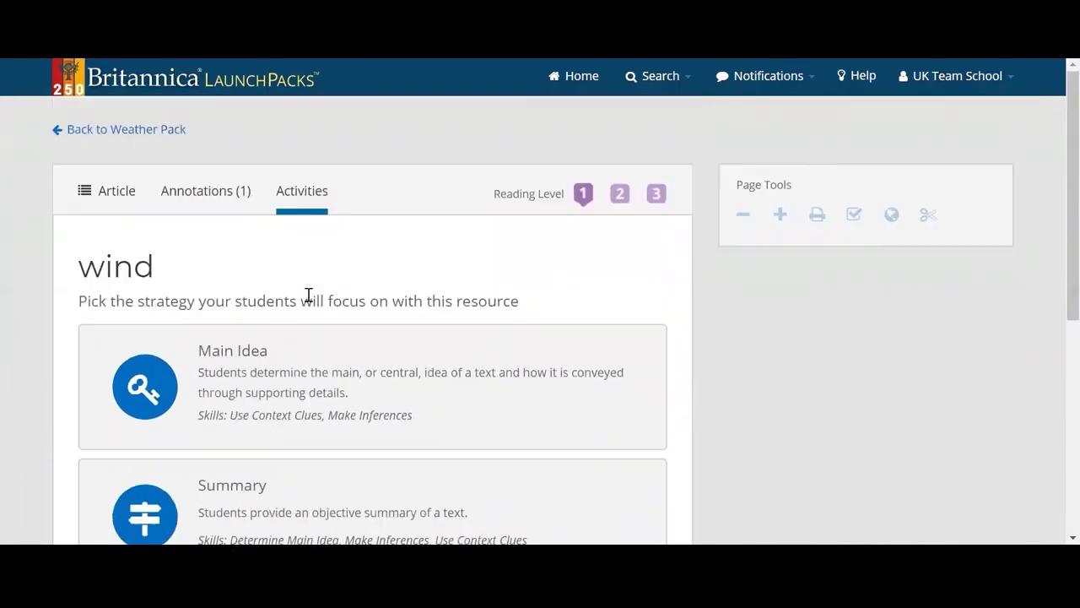
pyautogui.click(110, 199)
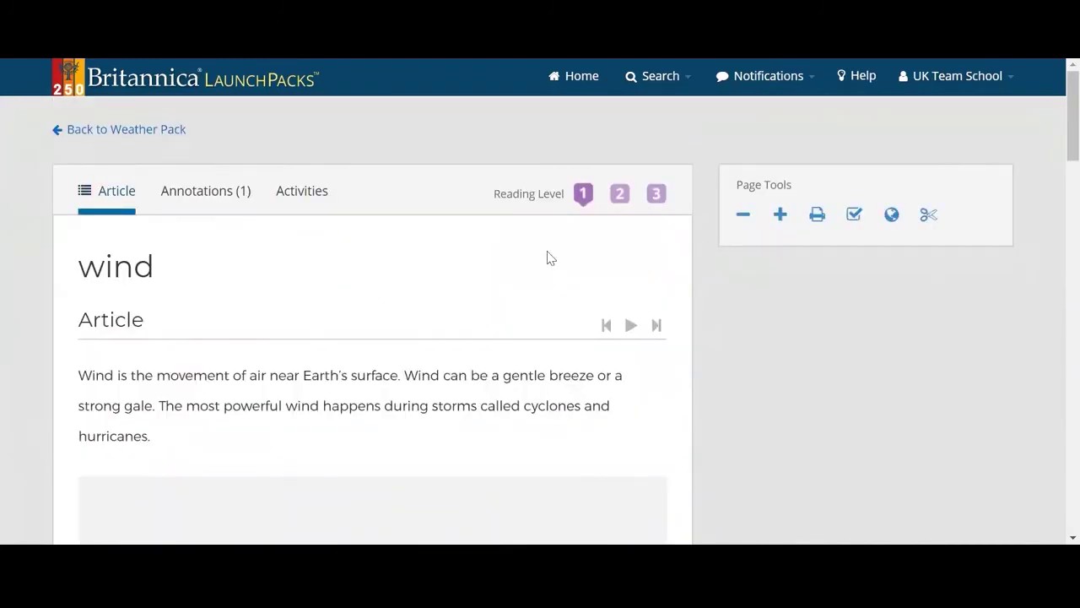
# View the wind article at Reading Level 3, then Level 2, and open the UK Team School account menu
pyautogui.click(665, 204)
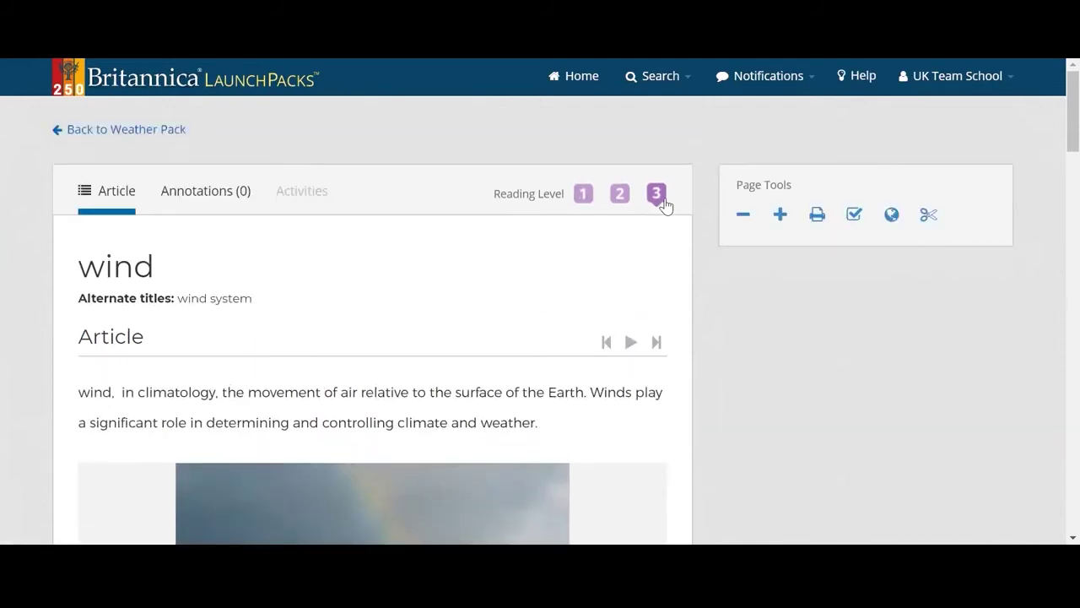
pyautogui.click(623, 199)
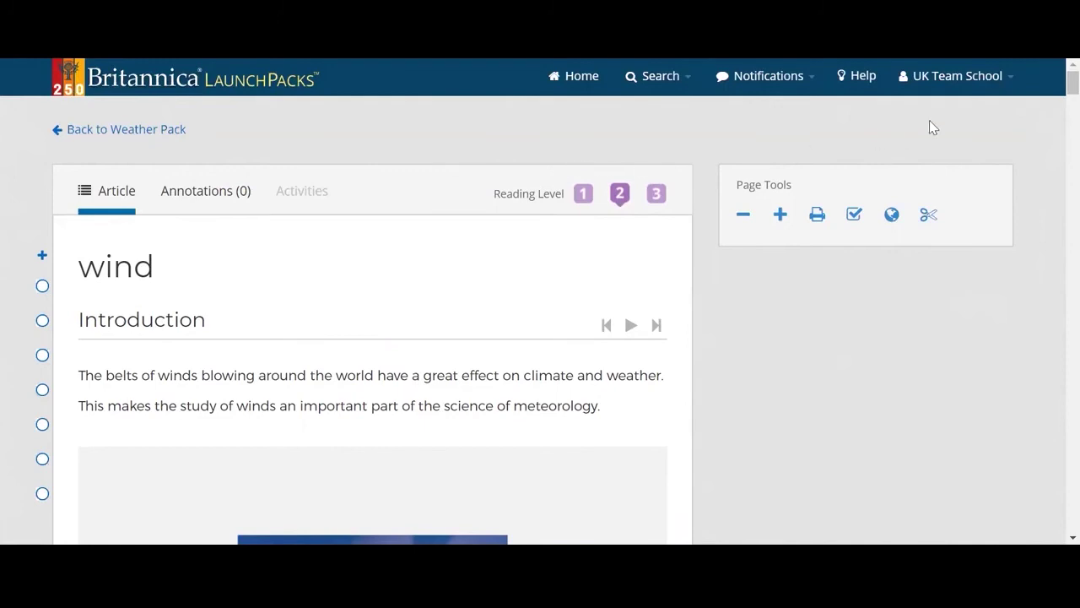
pyautogui.click(957, 82)
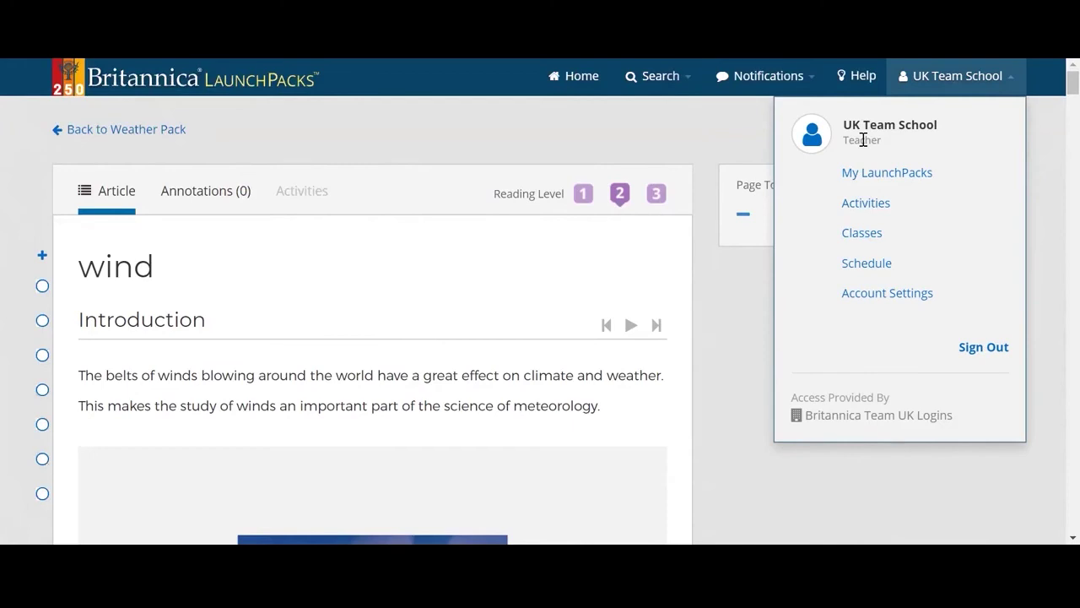
# Open My LaunchPacks and browse its All and Favourites views
pyautogui.click(865, 174)
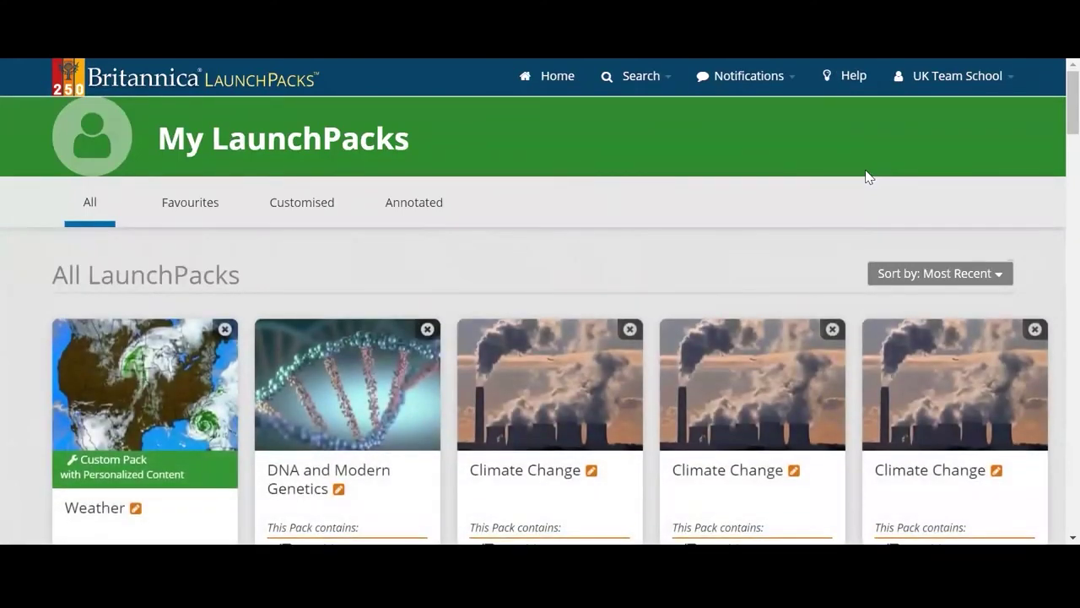
pyautogui.scroll(-4, 608, 355)
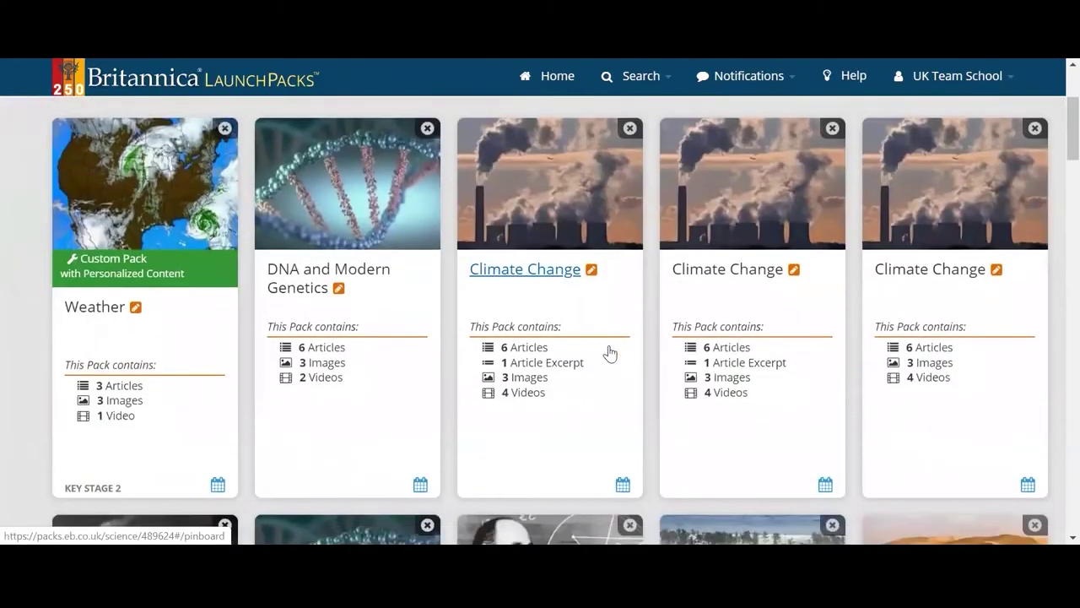
pyautogui.scroll(4, 608, 354)
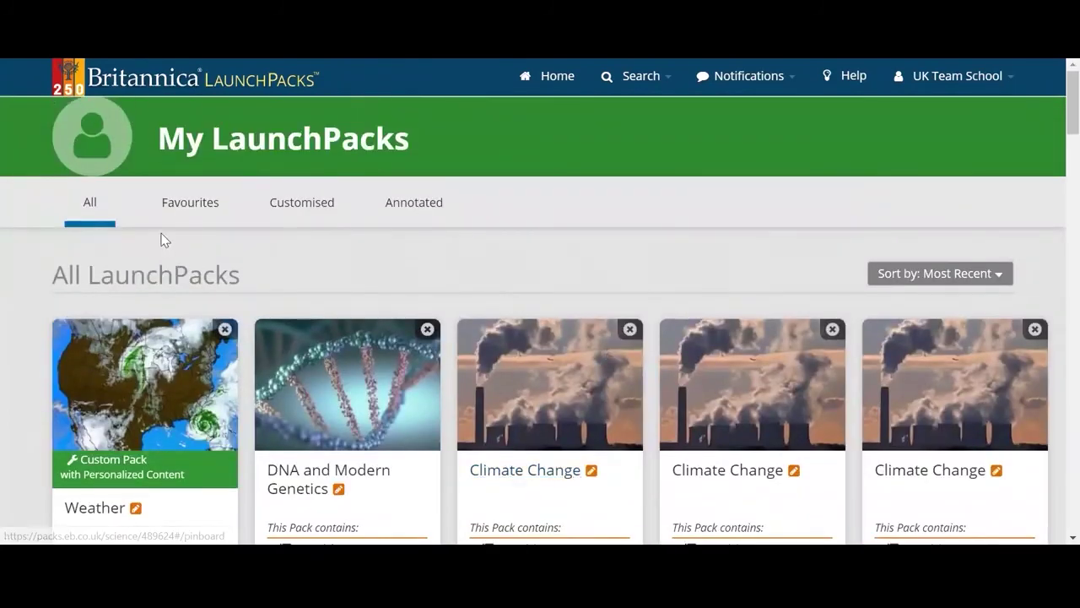
pyautogui.click(178, 217)
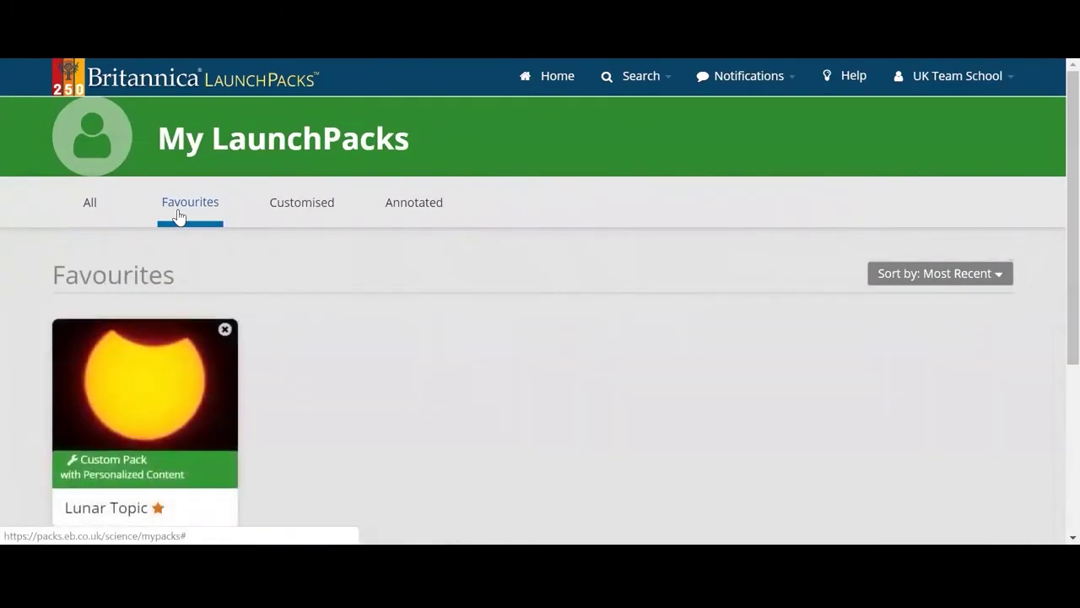
pyautogui.scroll(-1, 178, 217)
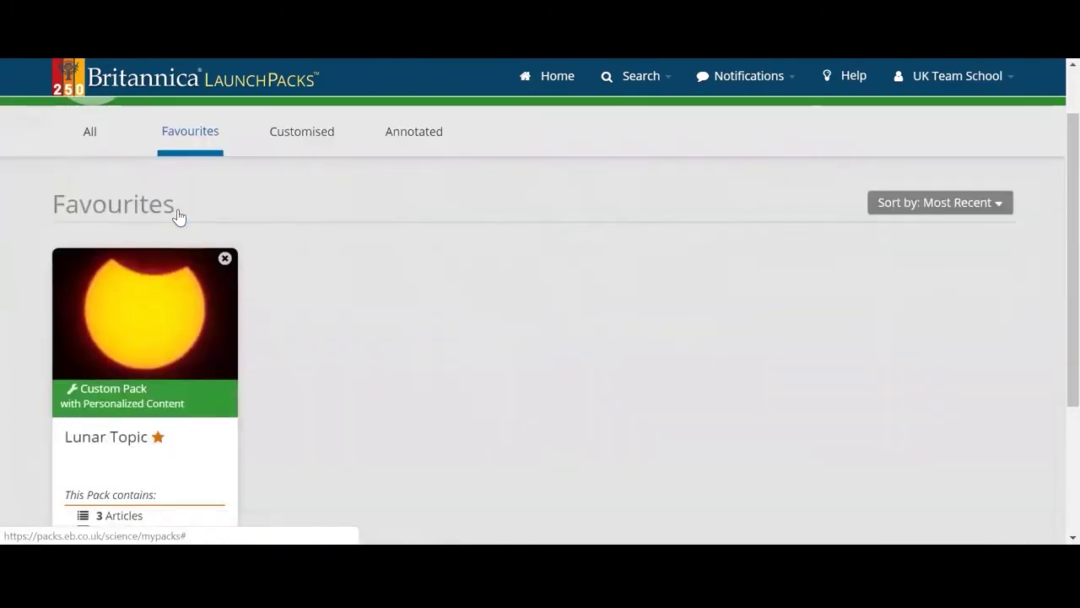
# Check the Annotated packs, then go to the Activities page from the account menu
pyautogui.click(414, 133)
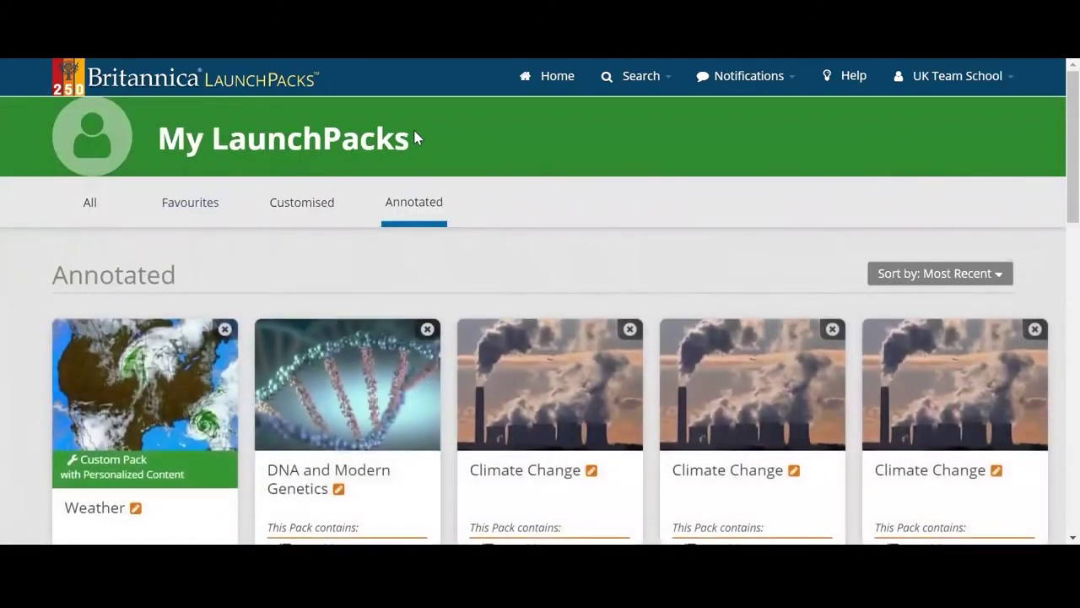
pyautogui.scroll(-3, 665, 271)
pyautogui.scroll(-2, 665, 271)
pyautogui.scroll(5, 936, 99)
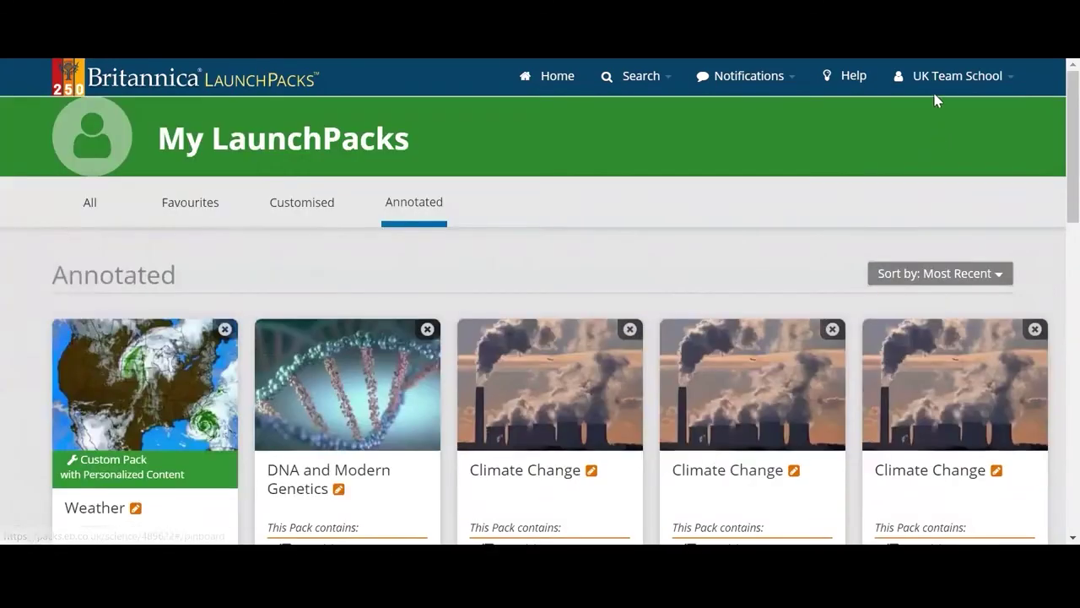
pyautogui.click(945, 78)
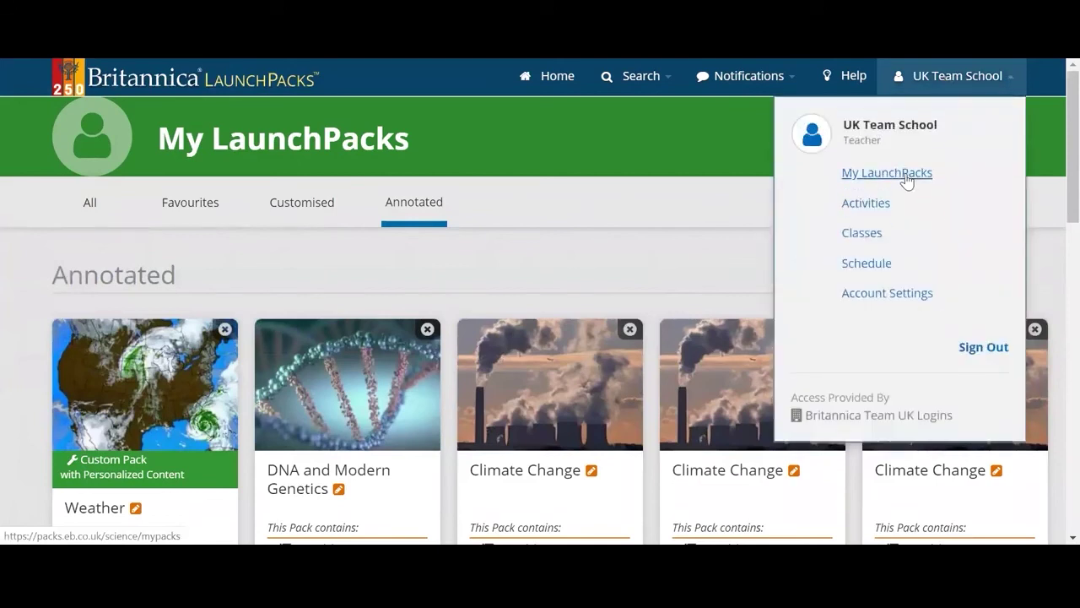
pyautogui.click(854, 202)
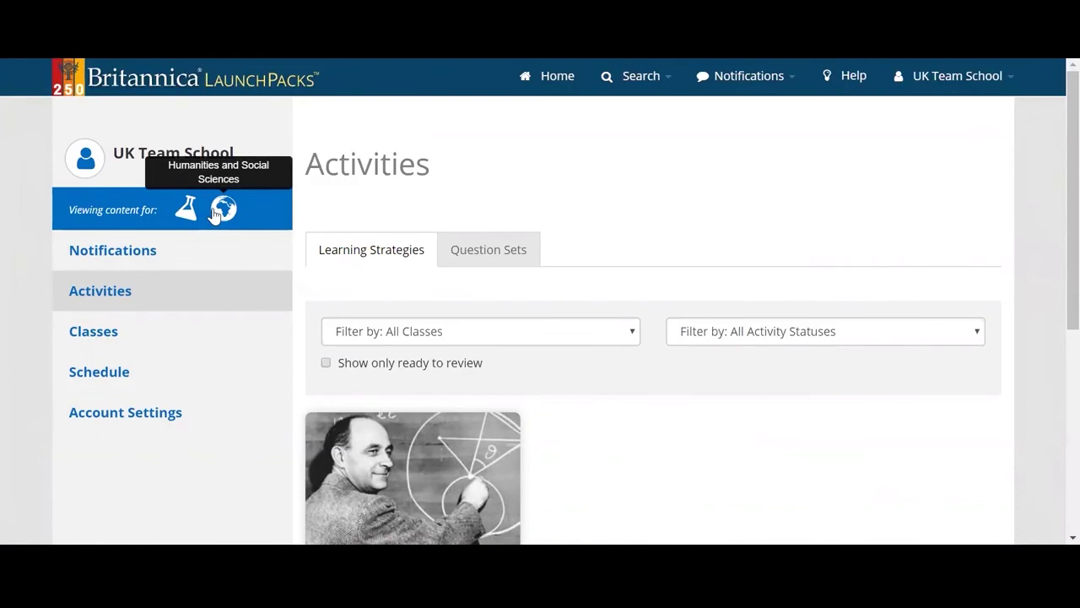
# Open the Classes page listing ACS Class A and ACS Demo
pyautogui.click(133, 332)
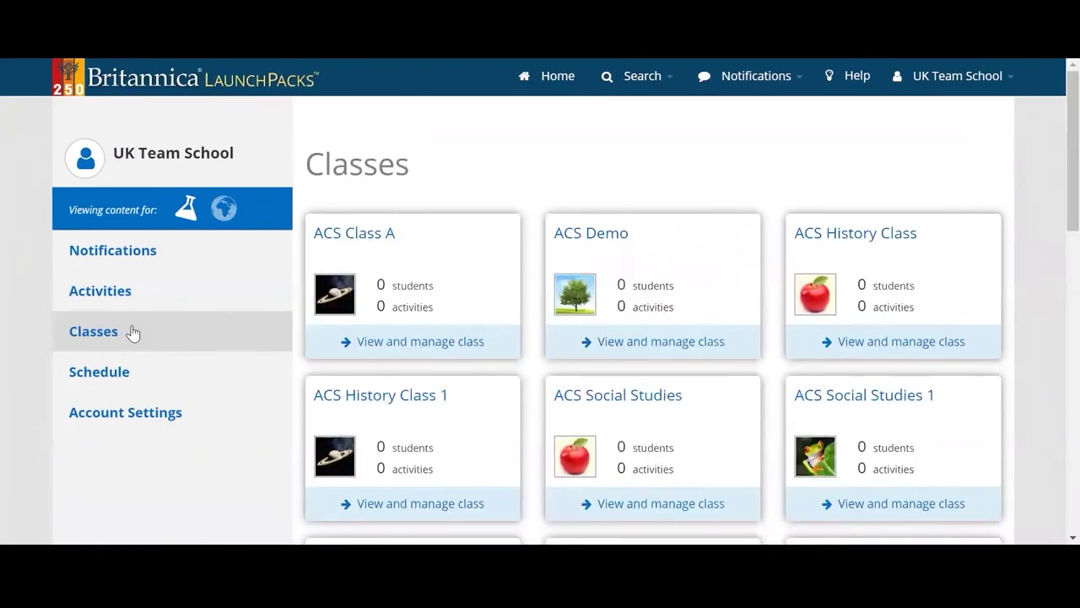
# Review ACS Class A's student invite options and e-mail invite form, then go to Schedule
pyautogui.click(442, 343)
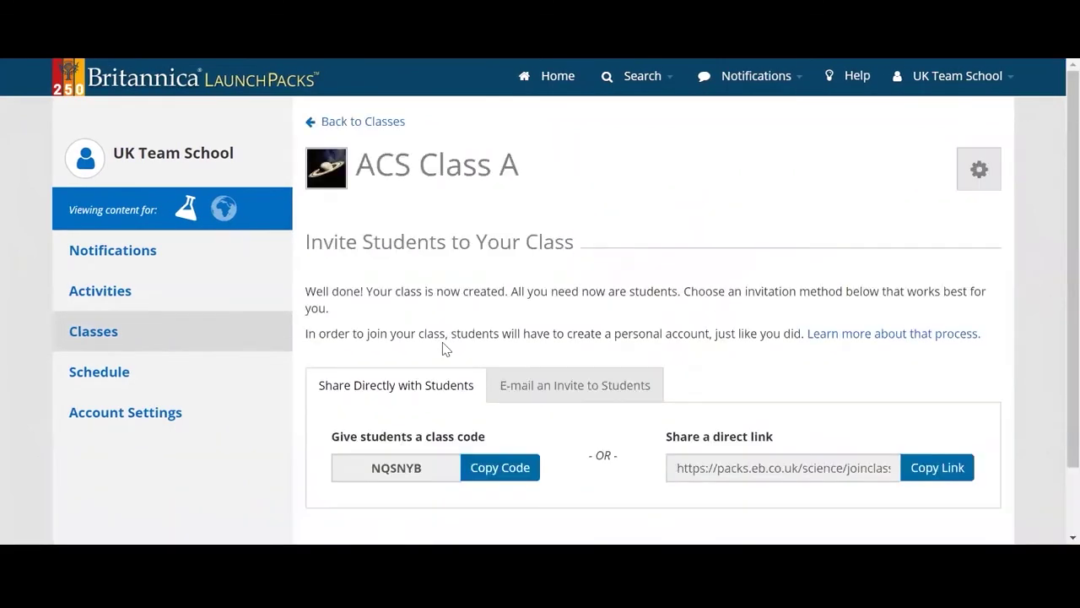
pyautogui.scroll(-1, 740, 330)
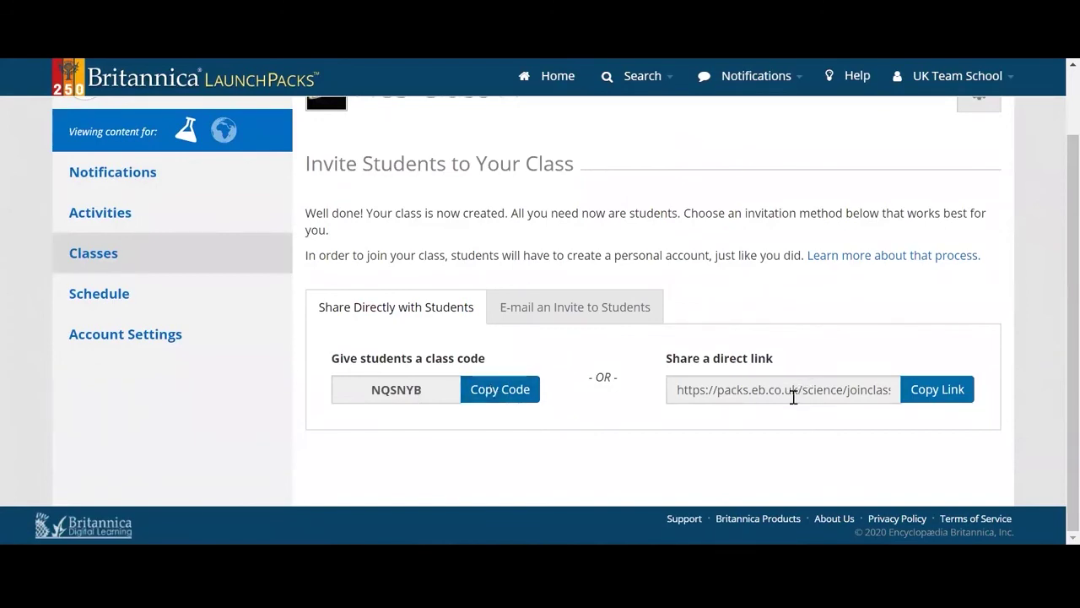
pyautogui.click(574, 306)
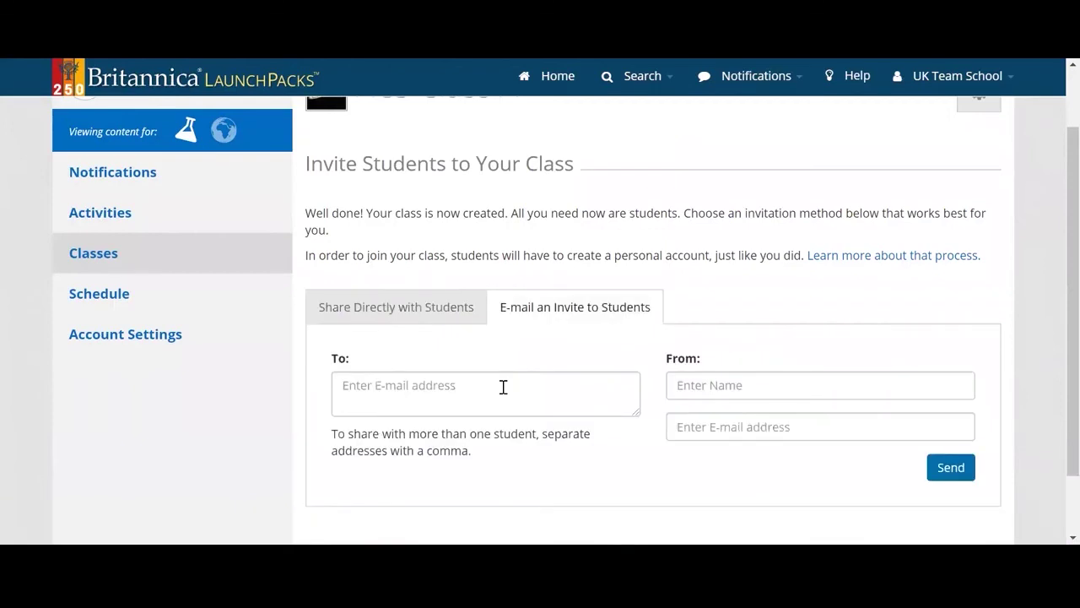
pyautogui.click(205, 294)
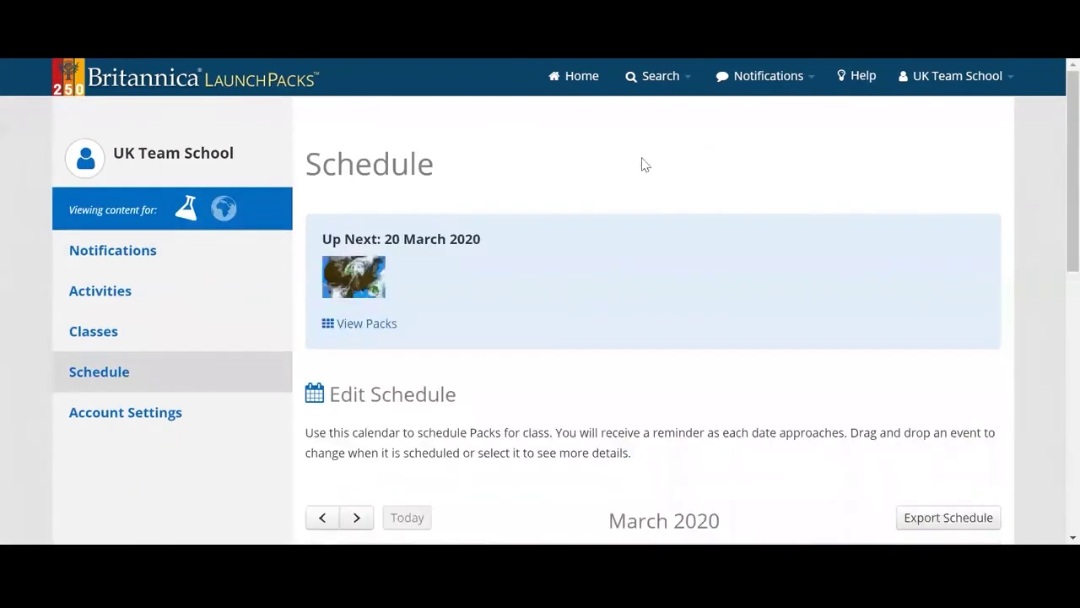
# Review the March 2020 calendar with the Weather pack on the 20th, then open Account Settings
pyautogui.scroll(-5, 648, 394)
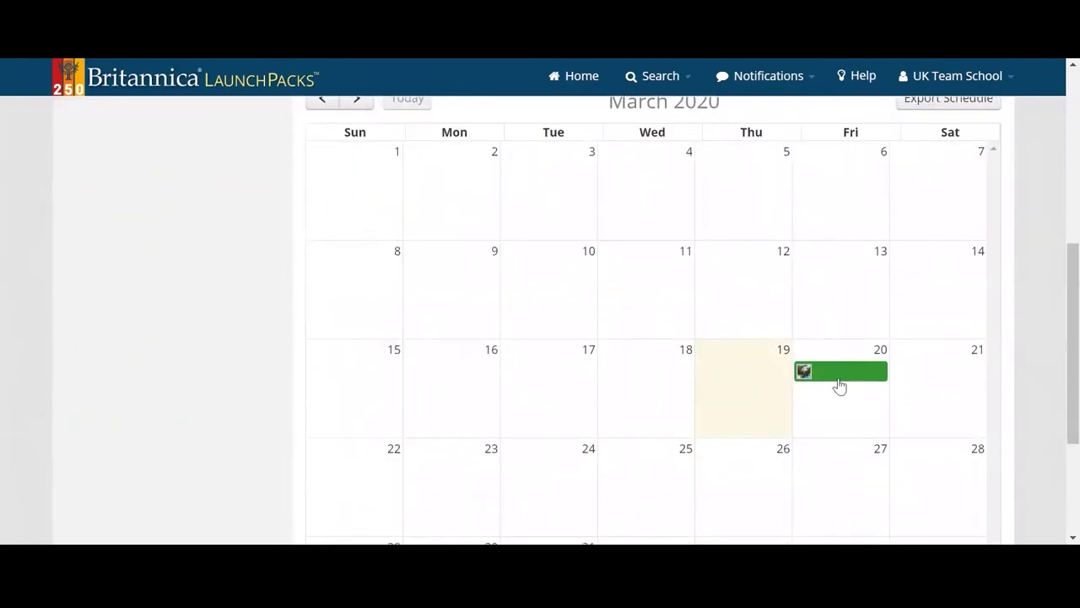
pyautogui.scroll(-1, 840, 386)
pyautogui.scroll(4, 840, 385)
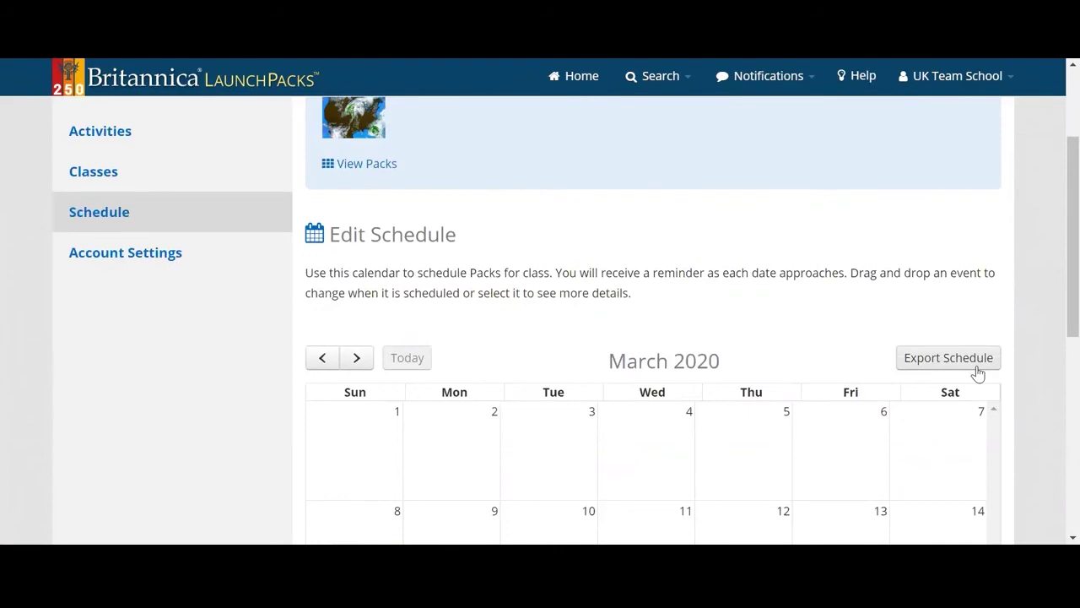
pyautogui.click(226, 266)
pyautogui.scroll(2, 487, 310)
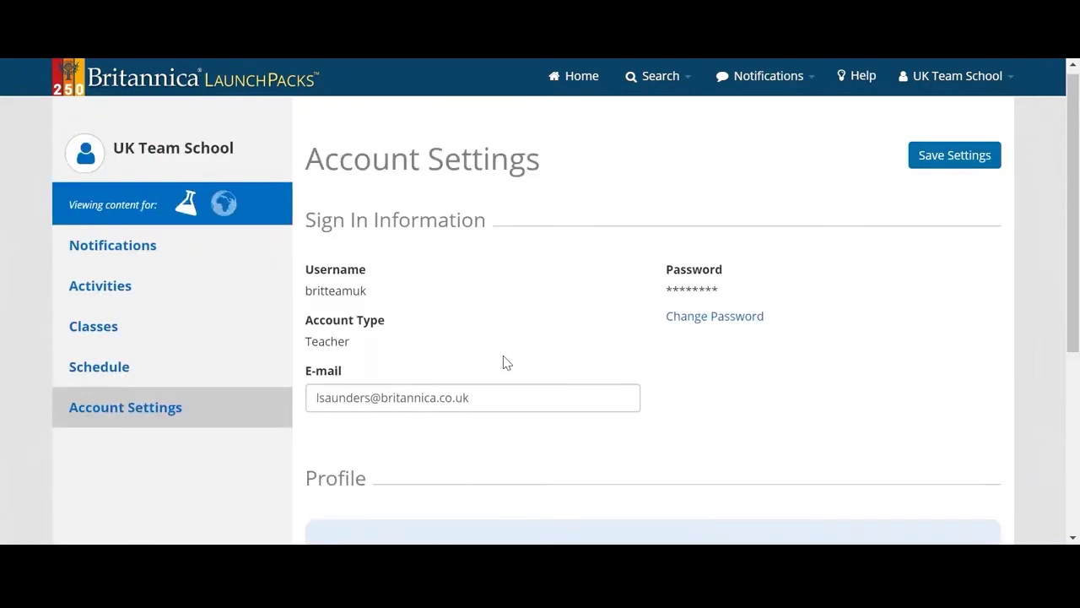
# Go back to the Science LaunchPacks home page using the header logo
pyautogui.click(275, 91)
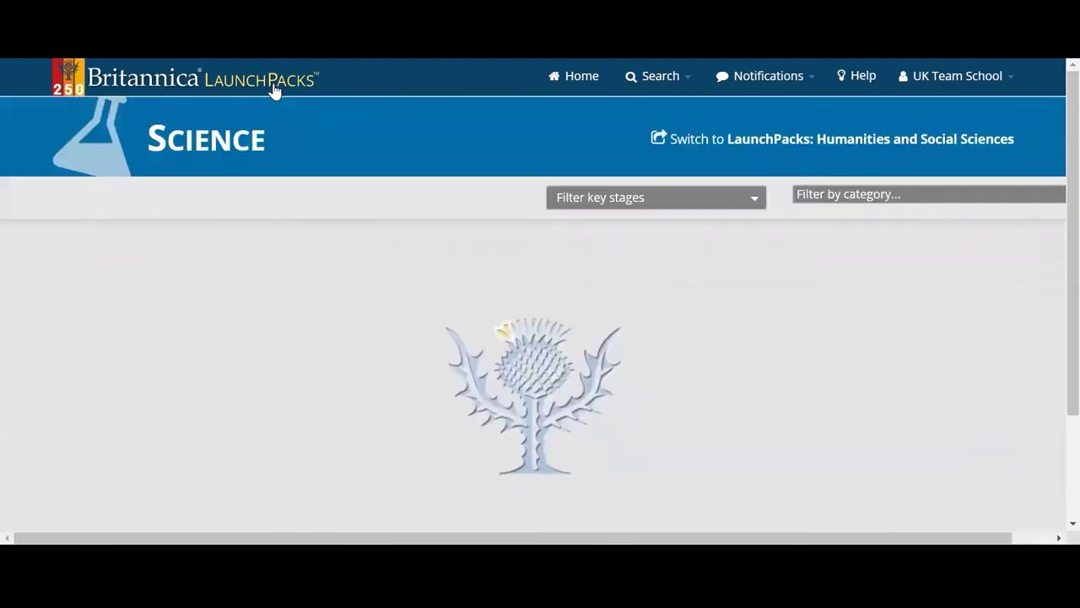